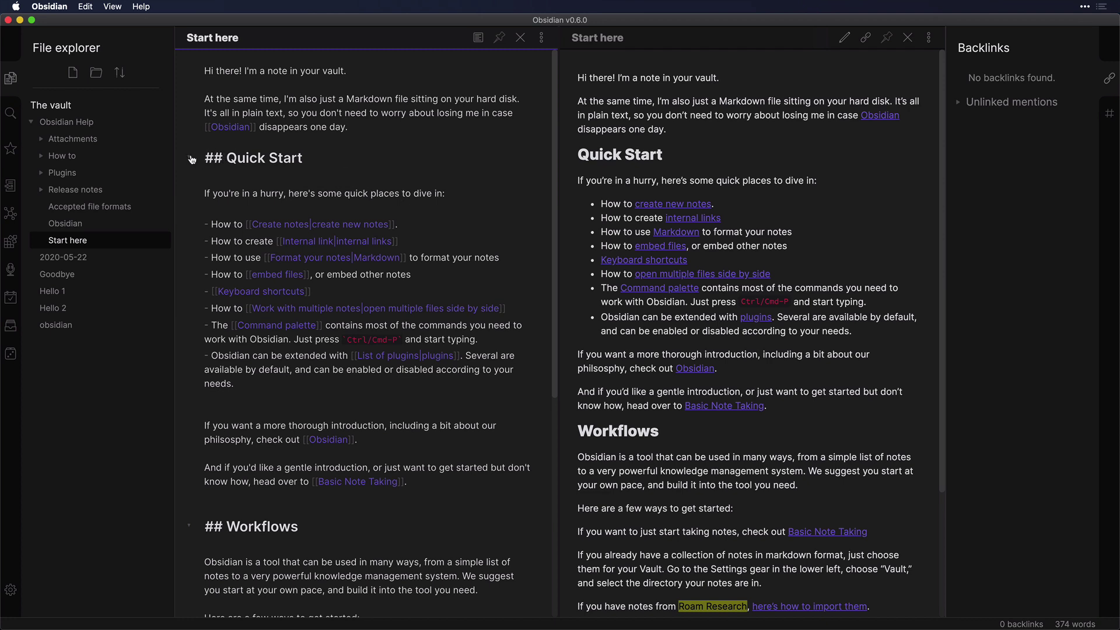
- Collapse the content under the Quick Start heading in the Start here note and expand it again
click(190, 159)
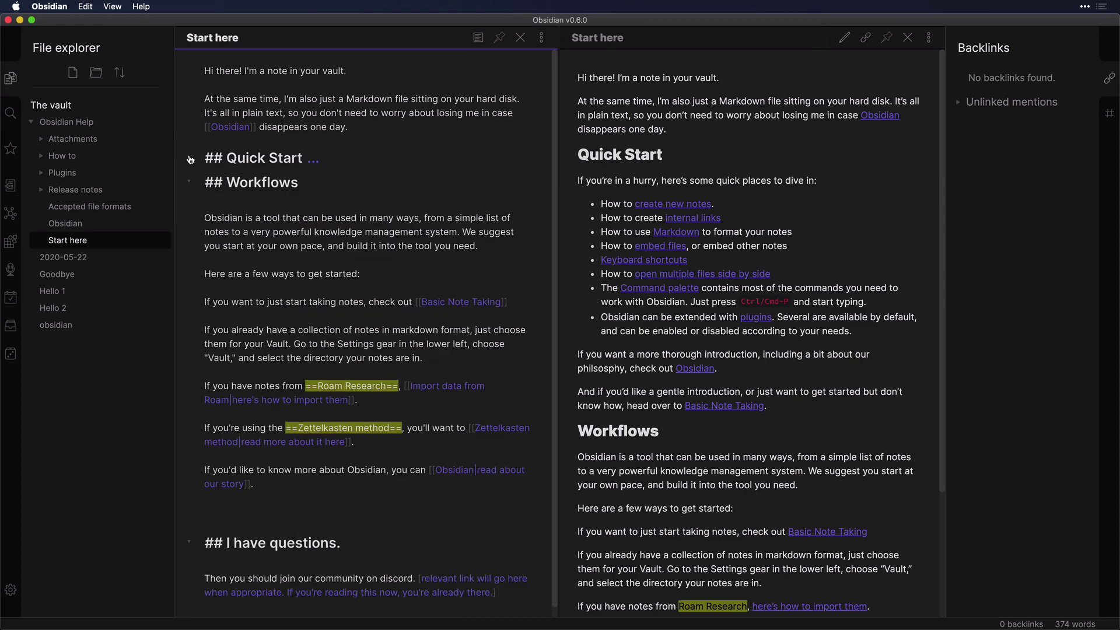
click(190, 160)
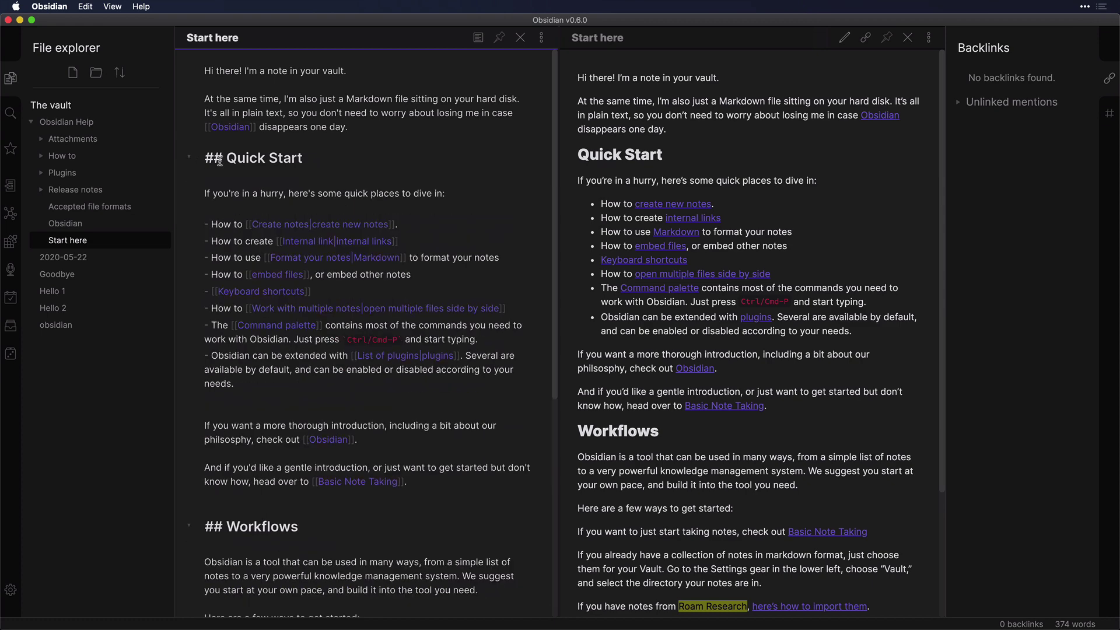
- Add a nested bullet "test indentation" under the Keyboard shortcuts item, and collapse and re-expand that item
click(345, 291)
key(Return)
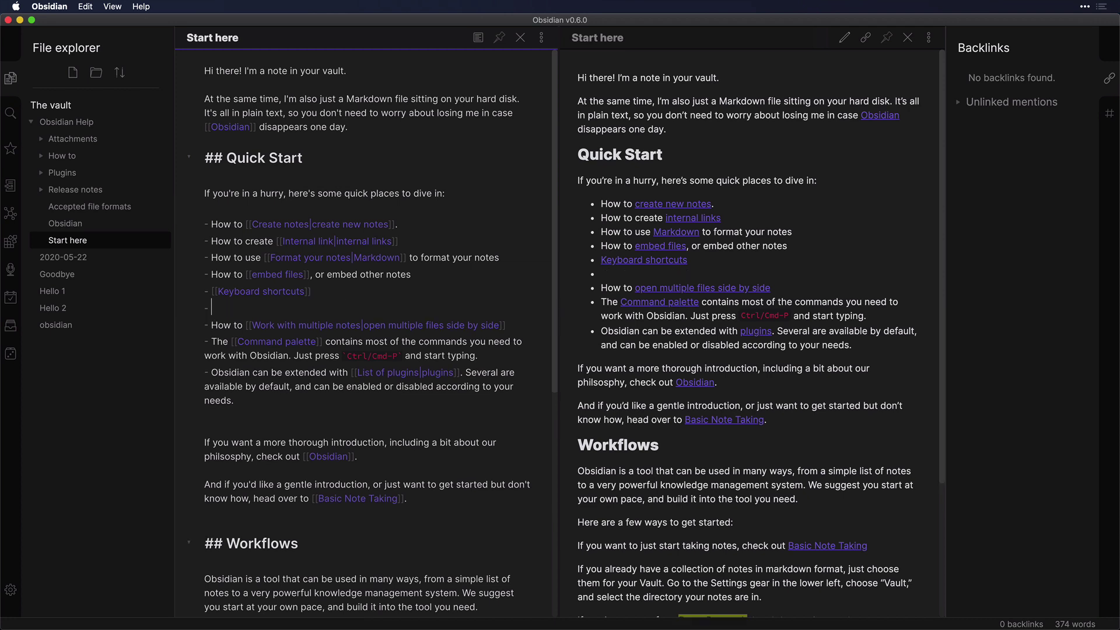
text(test indentation)
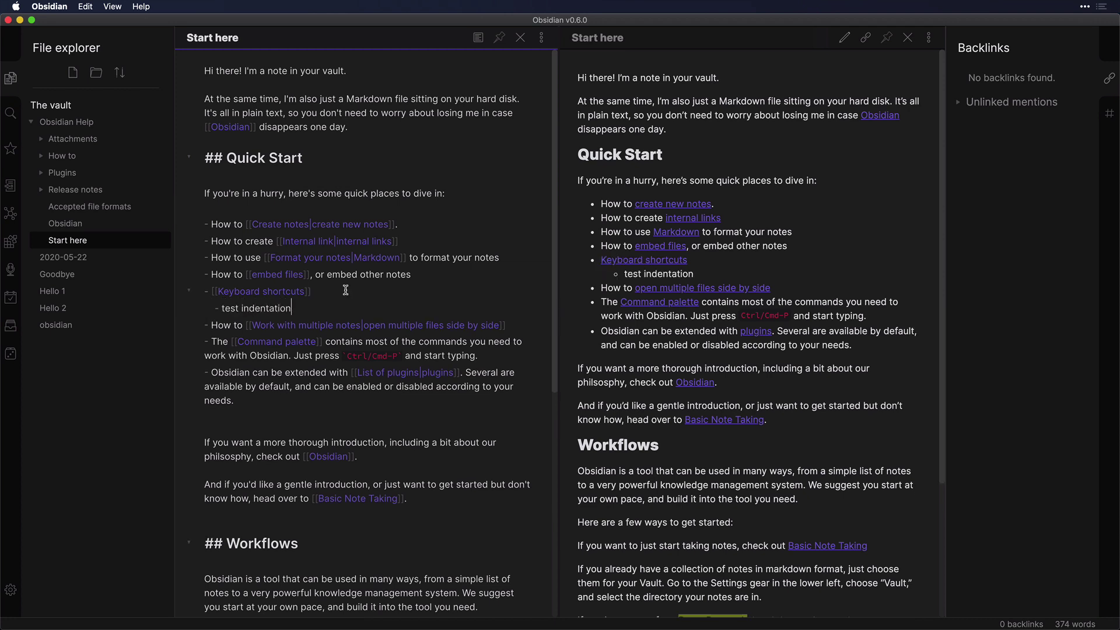
click(190, 293)
click(190, 294)
- Turn the word "hurry" under Quick Start into an internal link and follow it to create the hurry note
double_click(264, 190)
text([[)
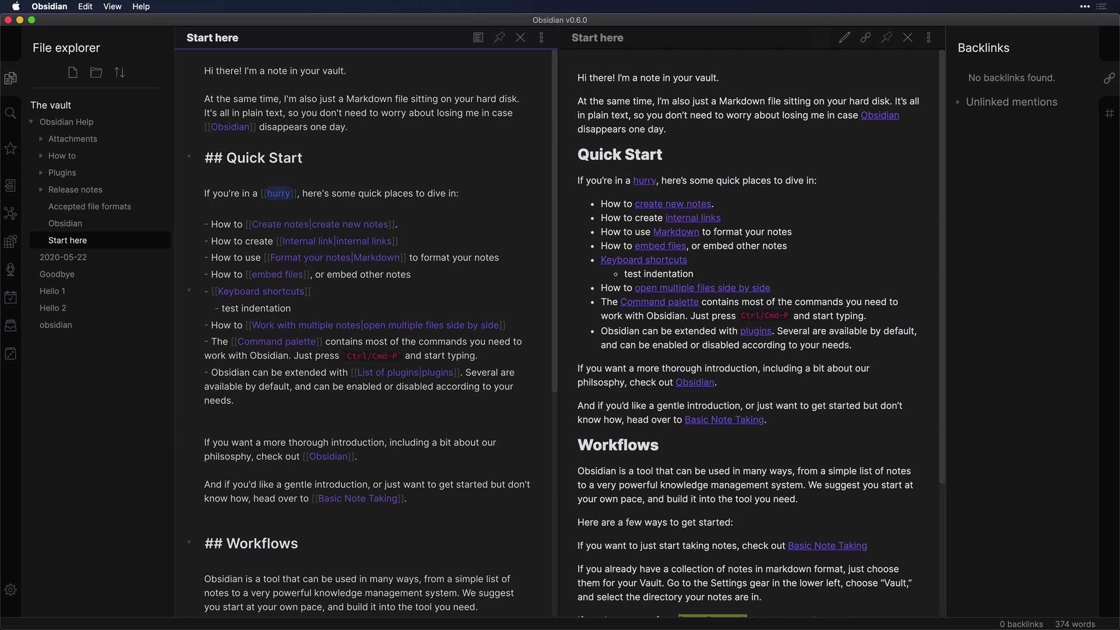
click(370, 202)
click(644, 181)
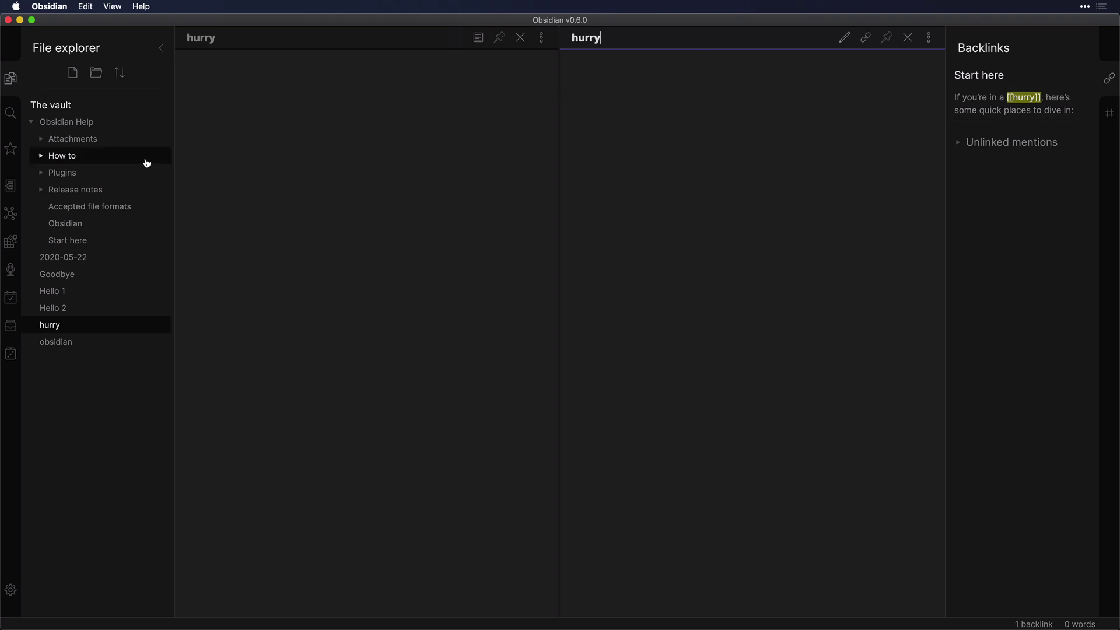
- Return to the Start here note and star it by running the Star/unstar current file command
click(76, 242)
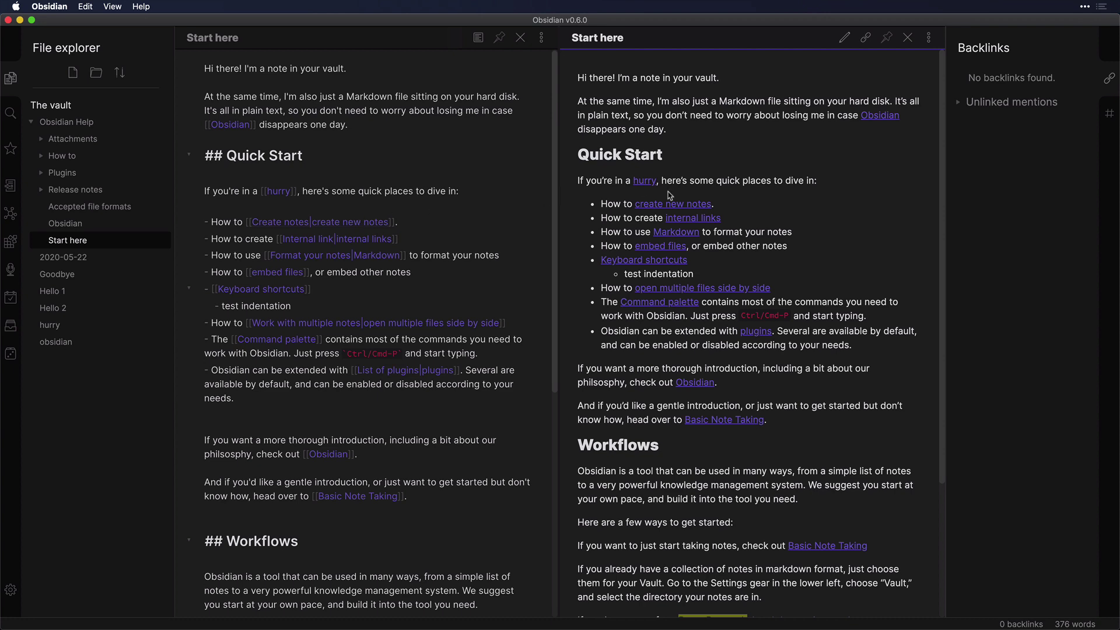
mouse_move(660, 204)
key(super+p)
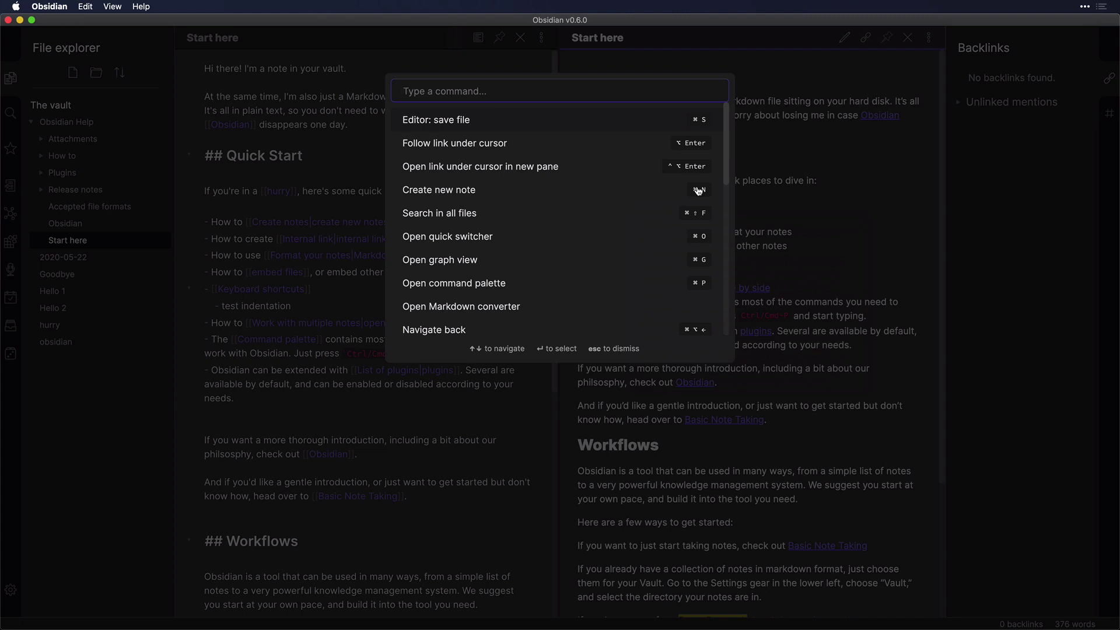
scroll(617, 185, down, 10)
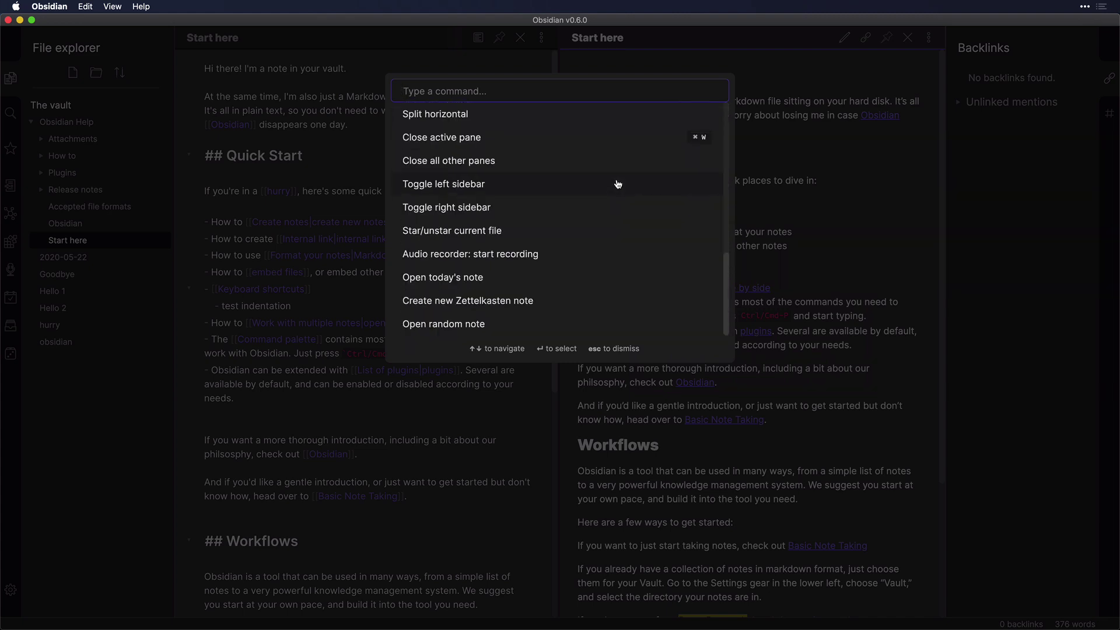
scroll(619, 184, up, 10)
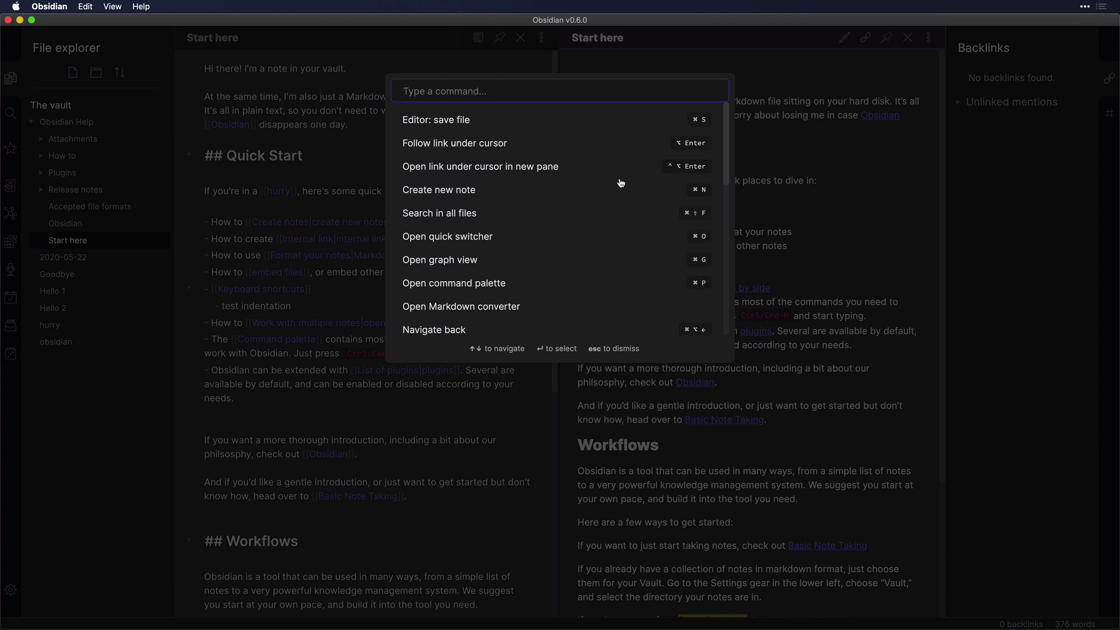
text(star)
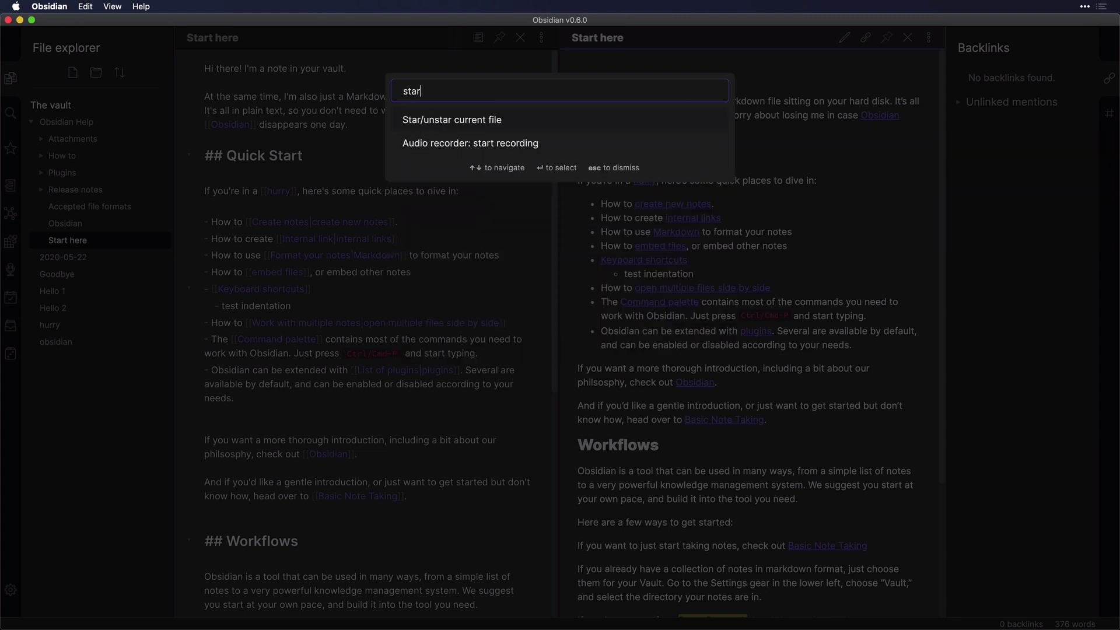
key(Return)
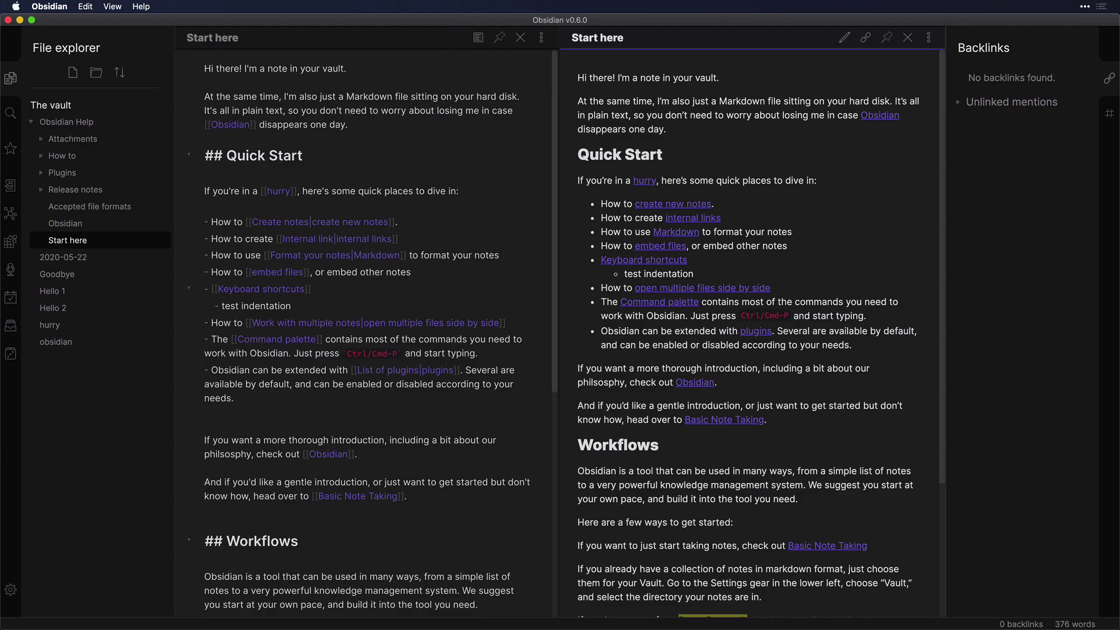
- Enable Vim key bindings in the editor settings and return to the note
key(super+comma)
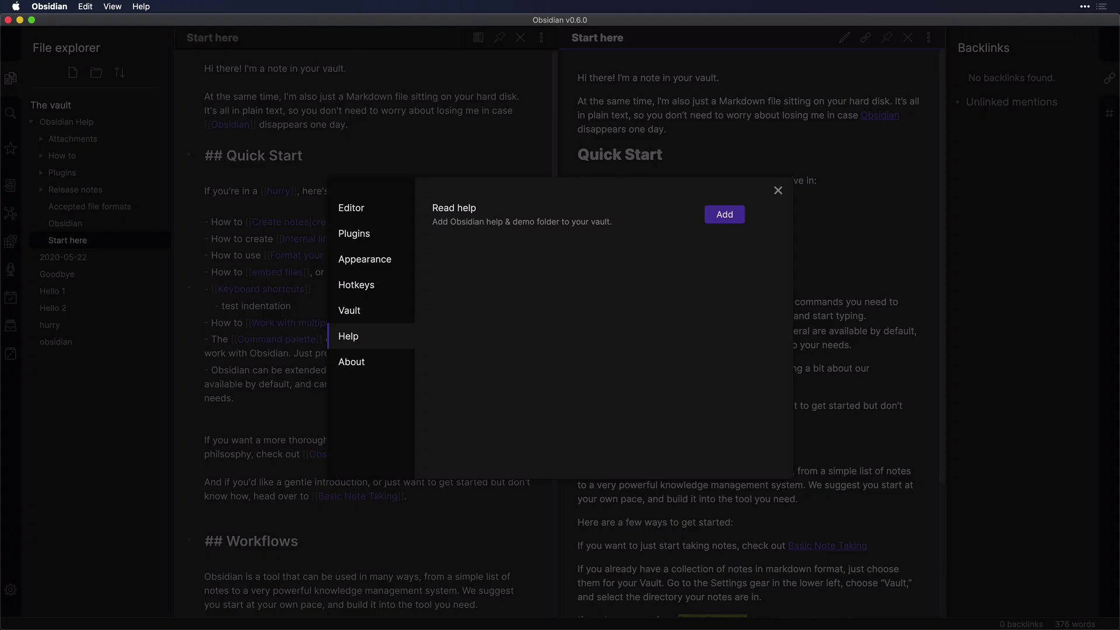
click(370, 209)
scroll(606, 354, down, 3)
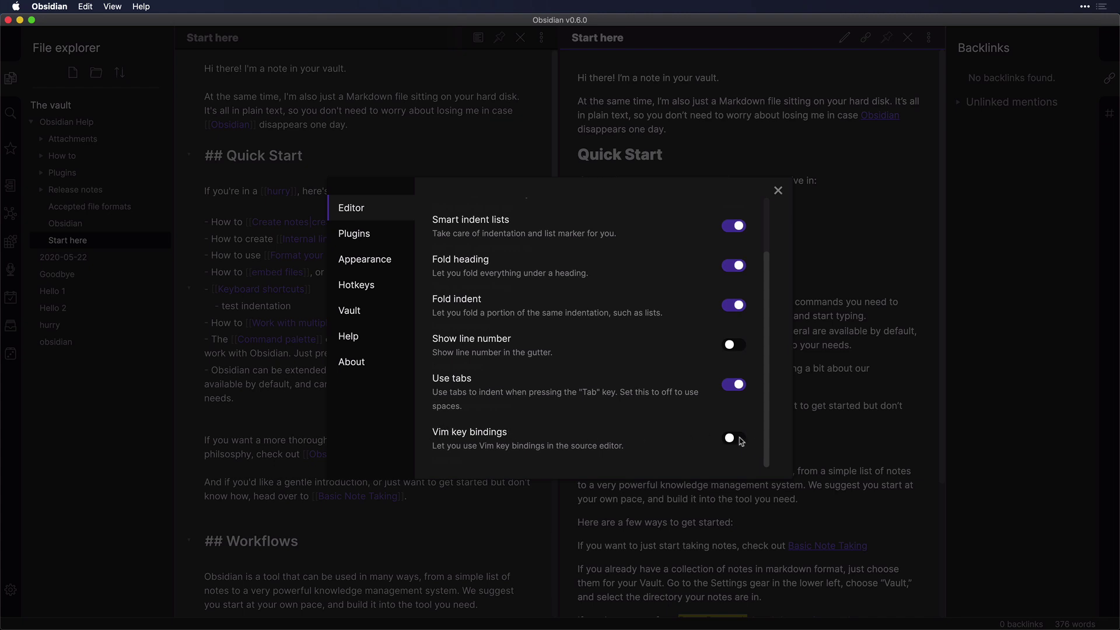
click(738, 439)
click(776, 191)
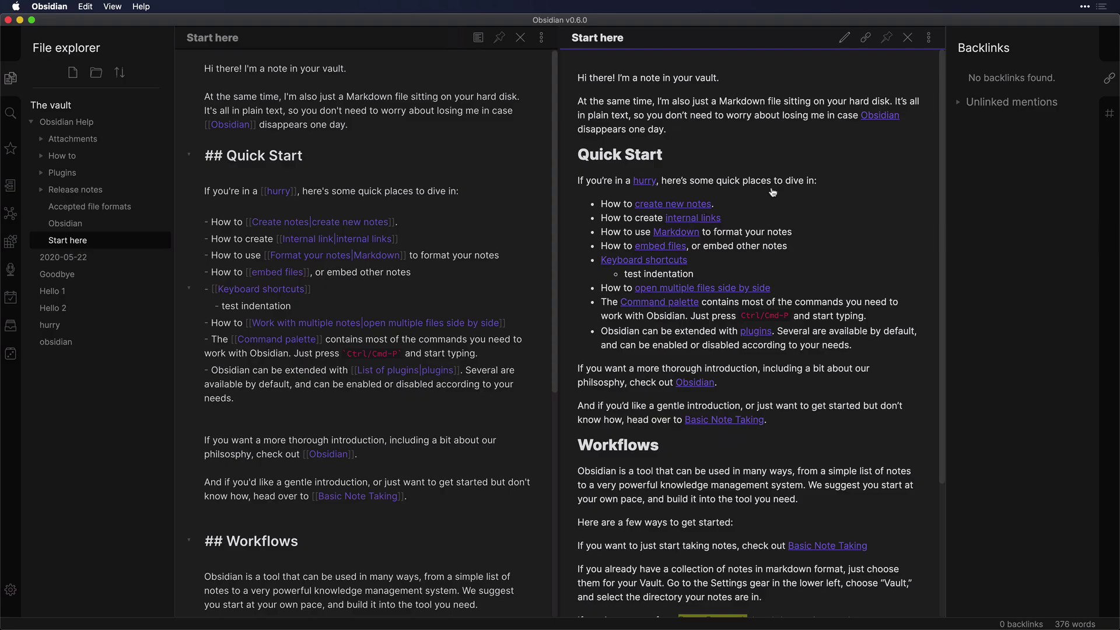
- Try out Vim motions in the Start here source text, moving up and down lines and to the line's start and end
click(437, 130)
key(j)
key(j)
key(j)
key(j)
key(j)
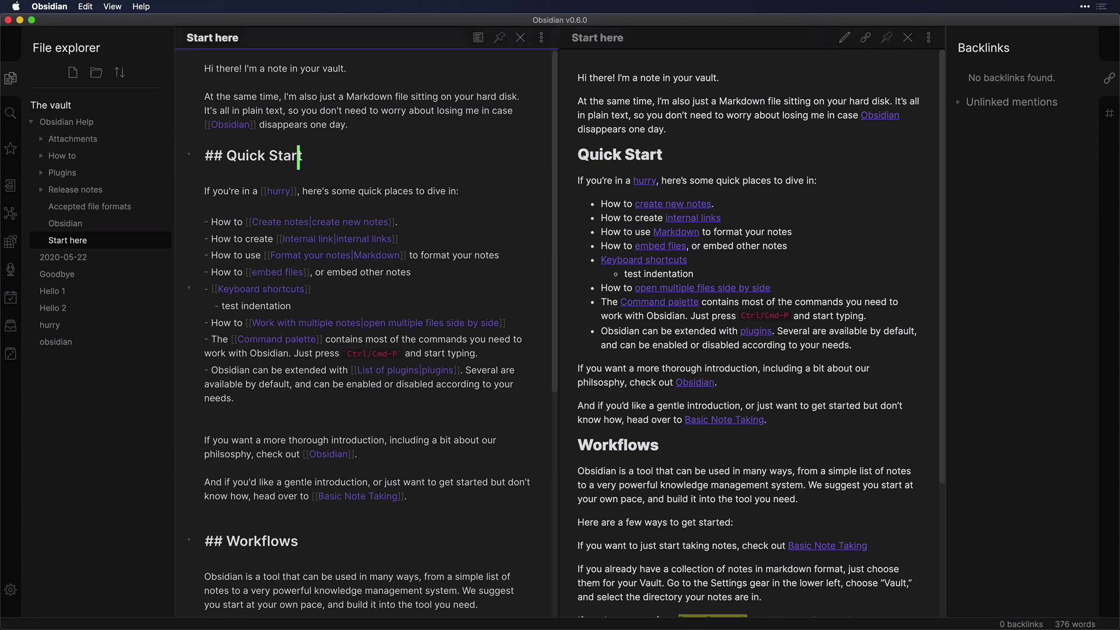
key(j)
key(k)
key(k)
key(k)
key(k)
key(k)
key(j)
key(j)
key(k)
key(k)
key(k)
key(j)
key(0)
key(dollar)
- Insert a new line reading "Hello there" above the Quick Start heading using Vim insert mode
text(o)
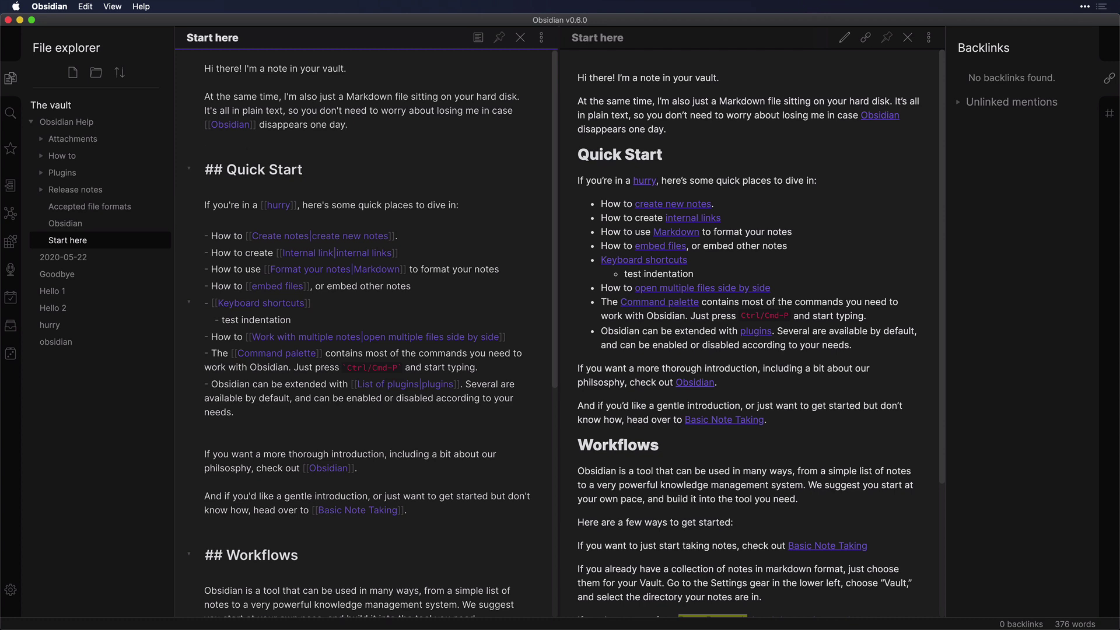
text(Hello there)
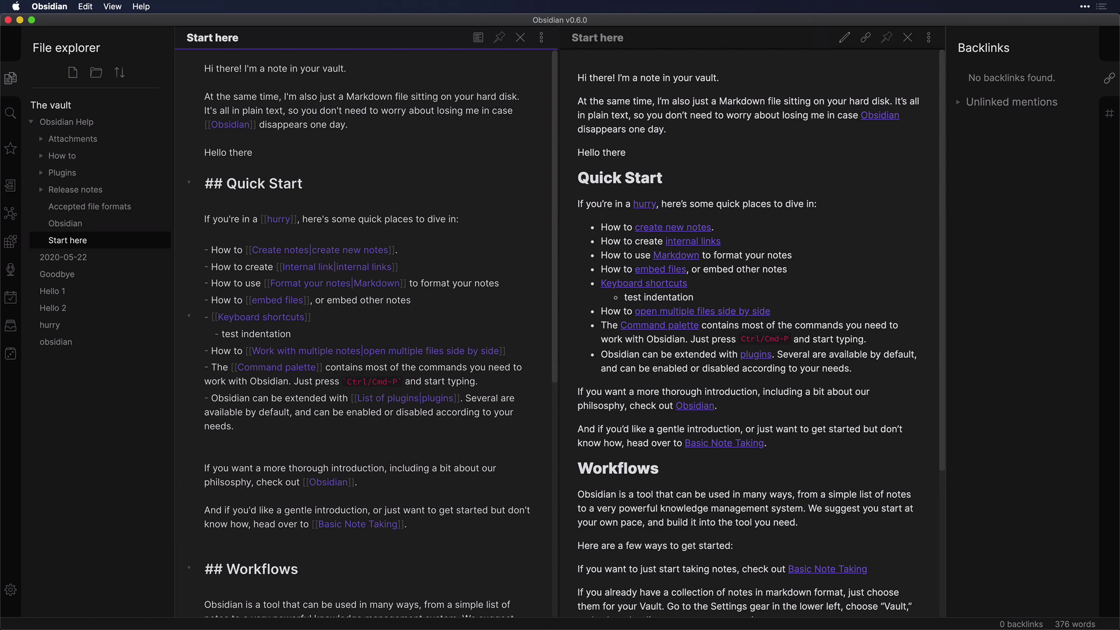
key(Escape)
- Insert "hello" before "time" in the paragraph that begins "At the same"
key(k)
key(k)
key(i)
text(hello)
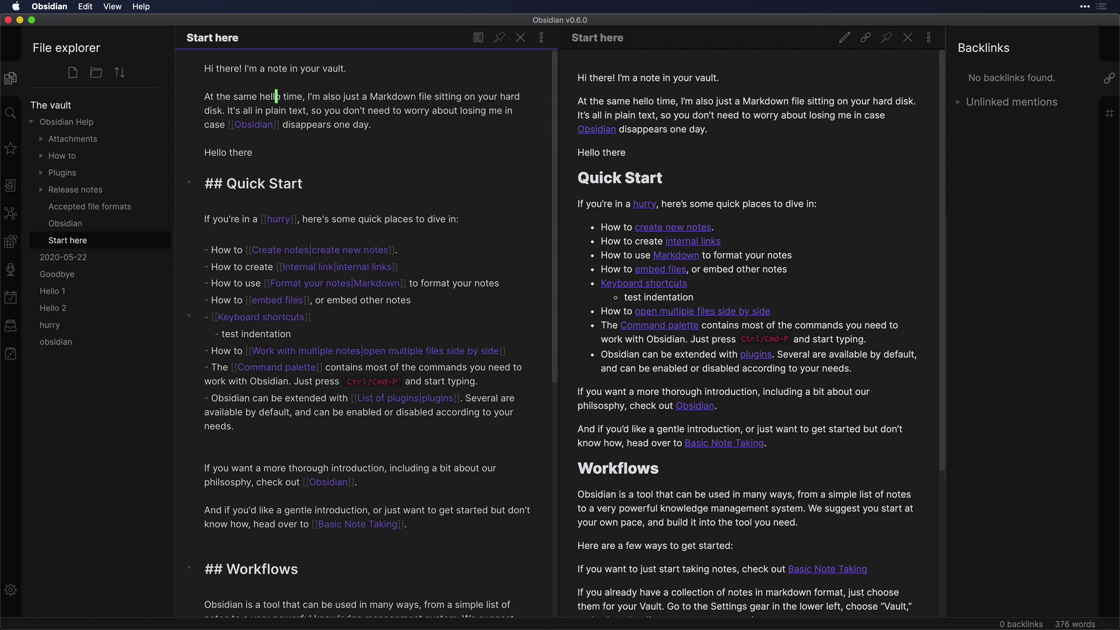
key(Escape)
- Review the list of available plugins in the settings, from File explorer to Random note, and close the settings
click(11, 589)
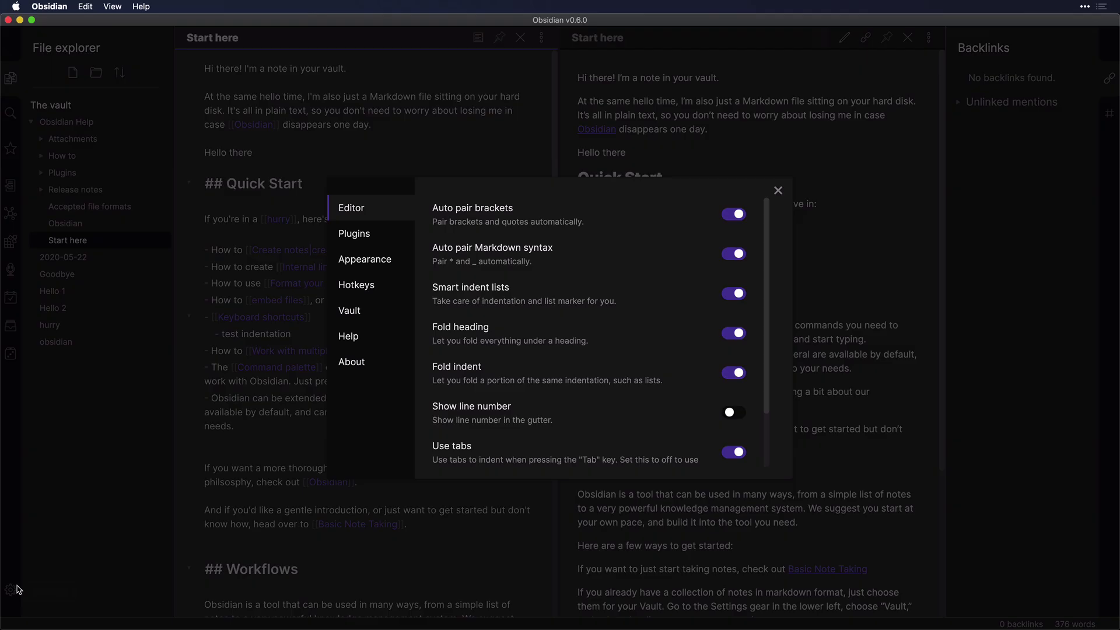
click(384, 239)
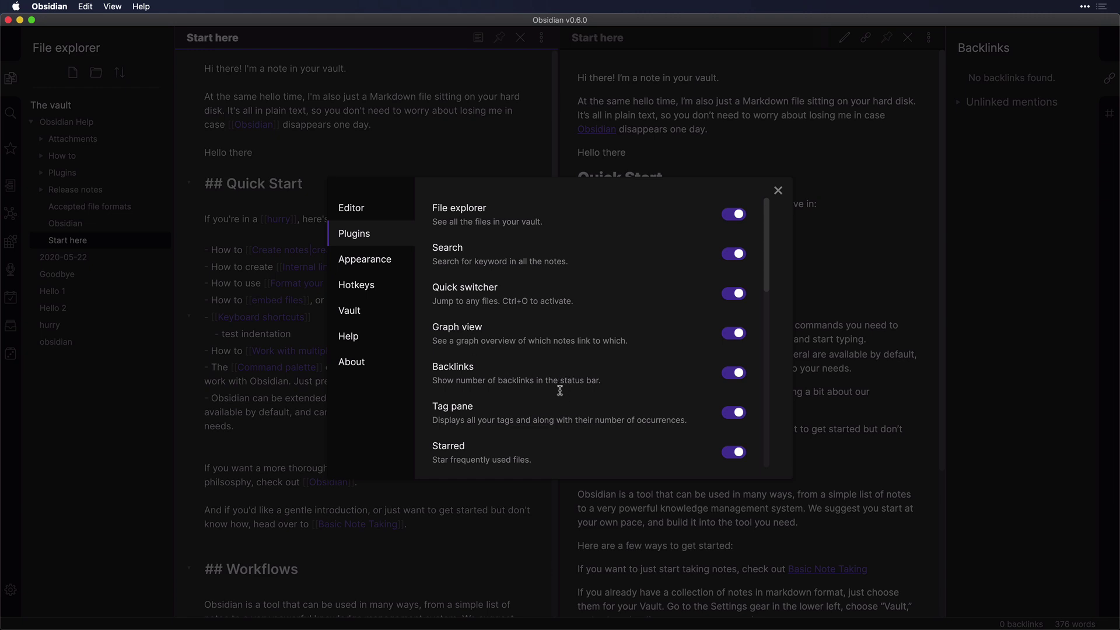
scroll(552, 402, down, 5)
scroll(551, 397, down, 2)
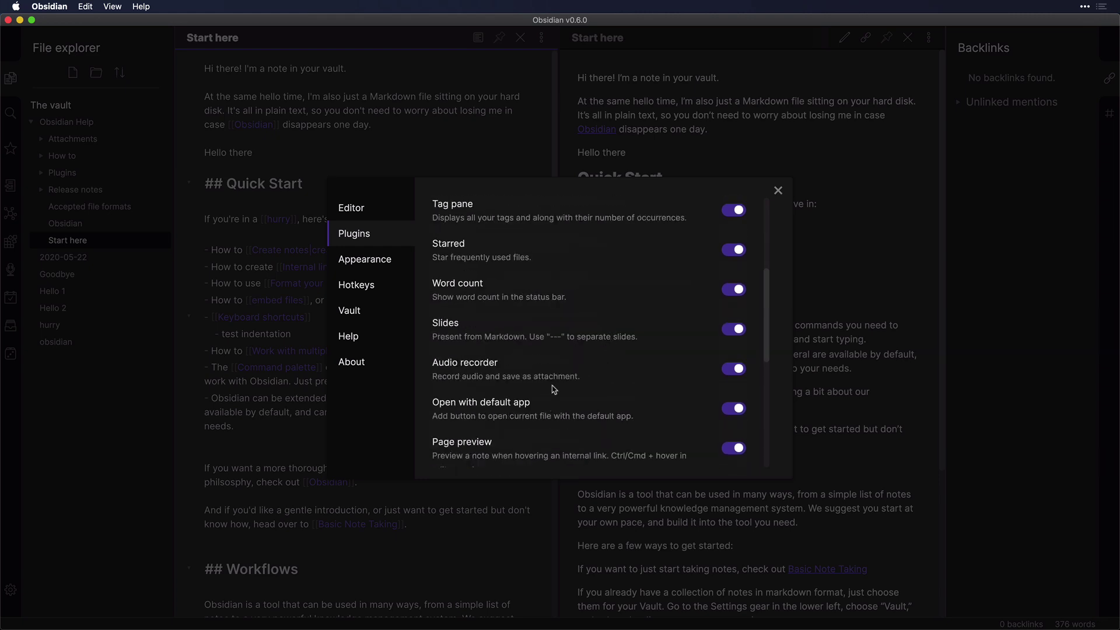
scroll(528, 389, down, 3)
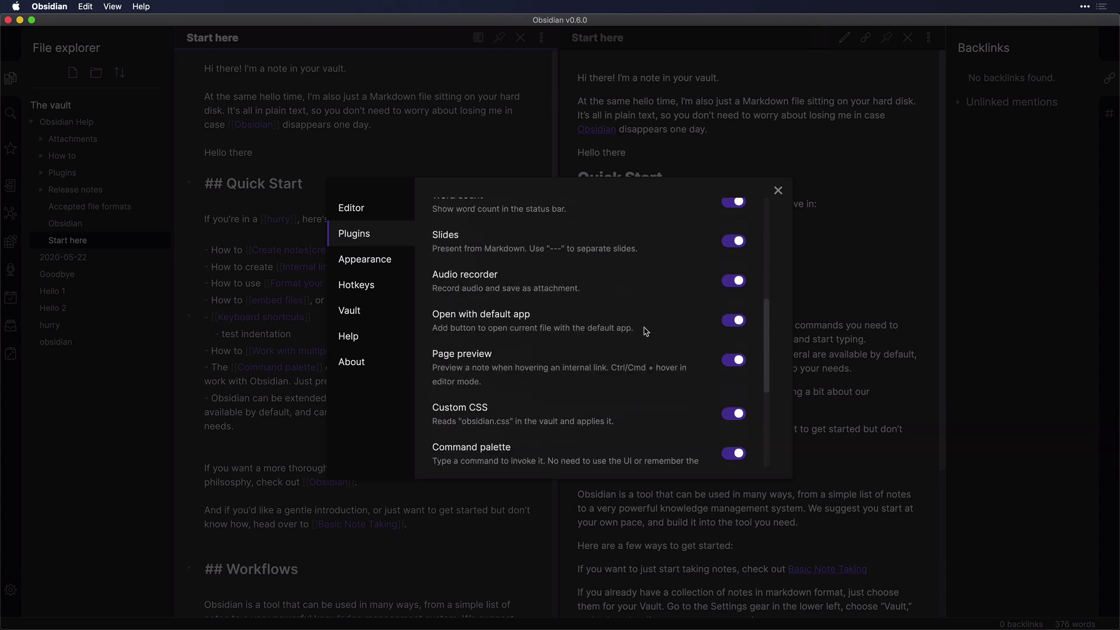
scroll(641, 326, down, 2)
scroll(523, 363, down, 3)
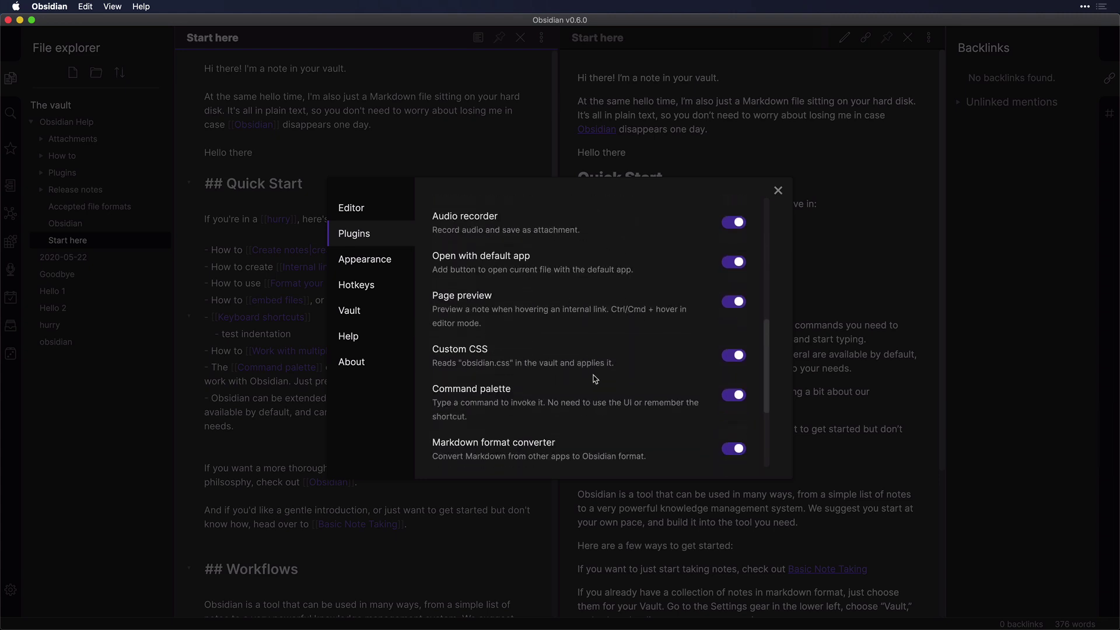
scroll(552, 382, down, 3)
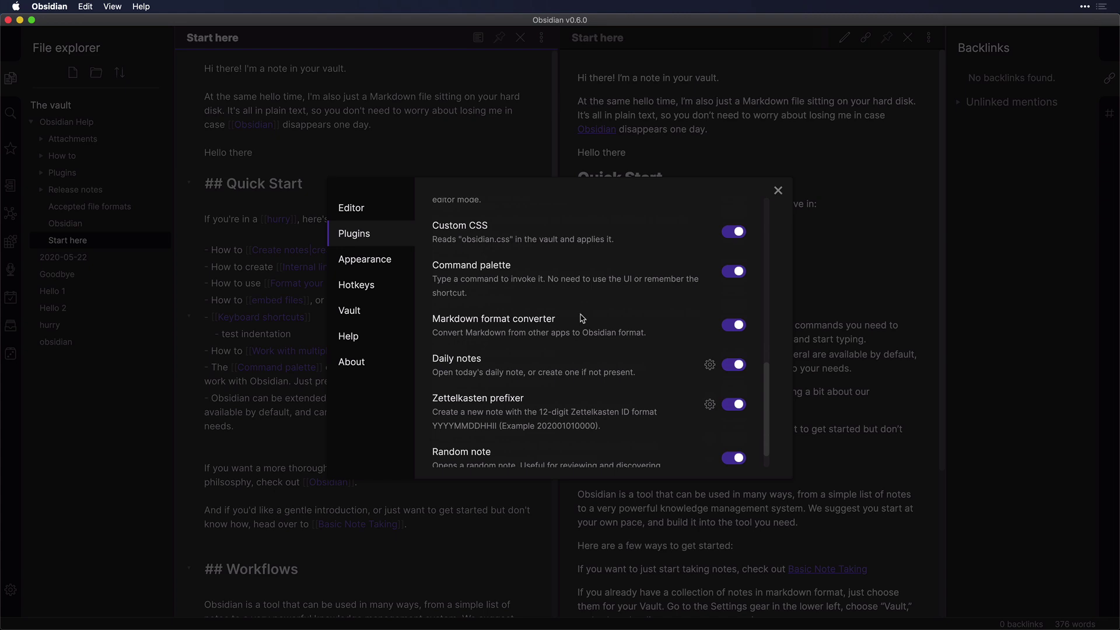
scroll(548, 318, down, 2)
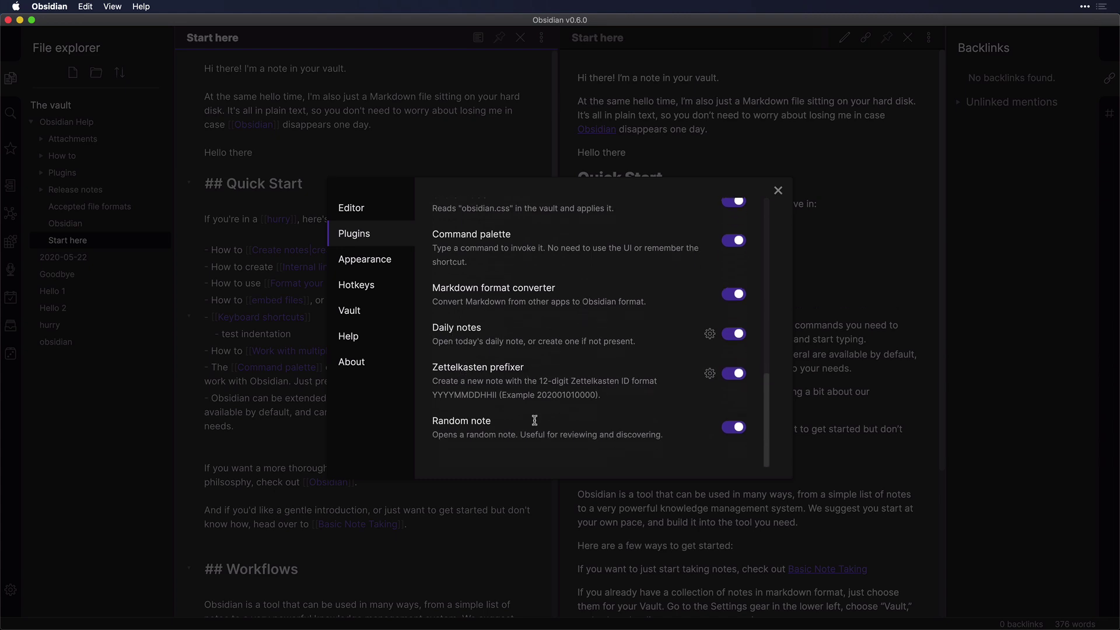
click(778, 191)
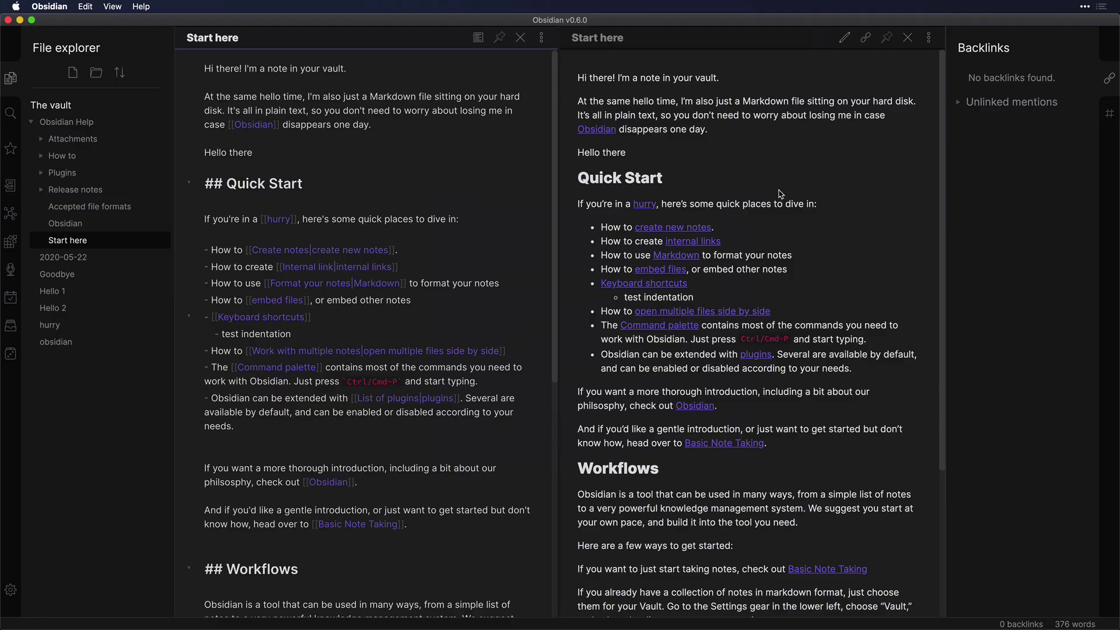
- Show the starred notes and check the star option among the Start here note's actions without changing it
click(11, 148)
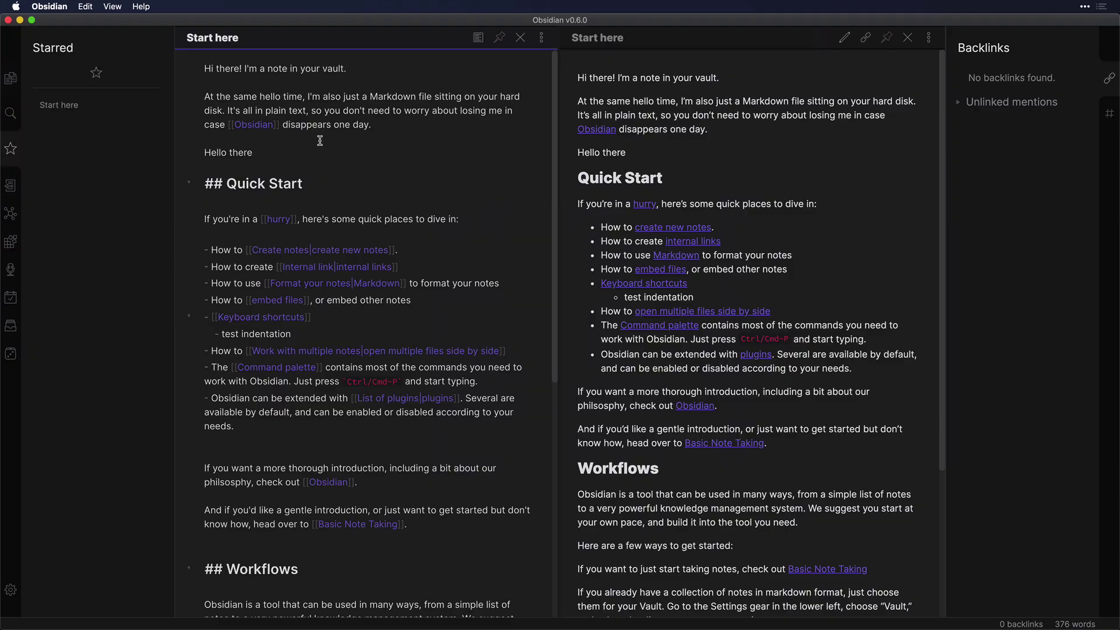
click(541, 37)
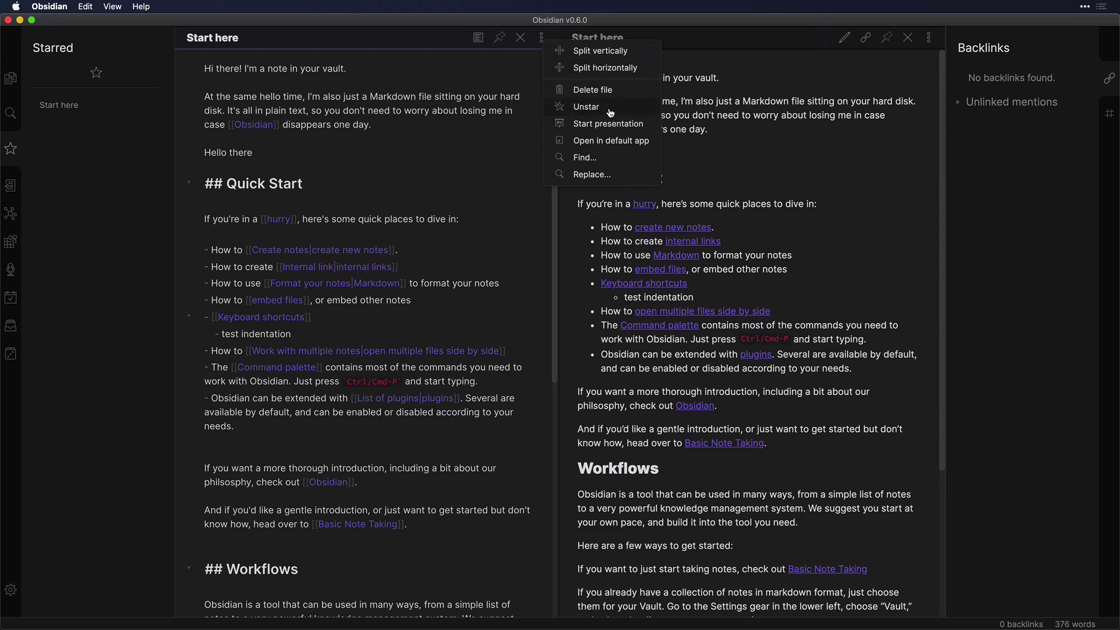
click(490, 111)
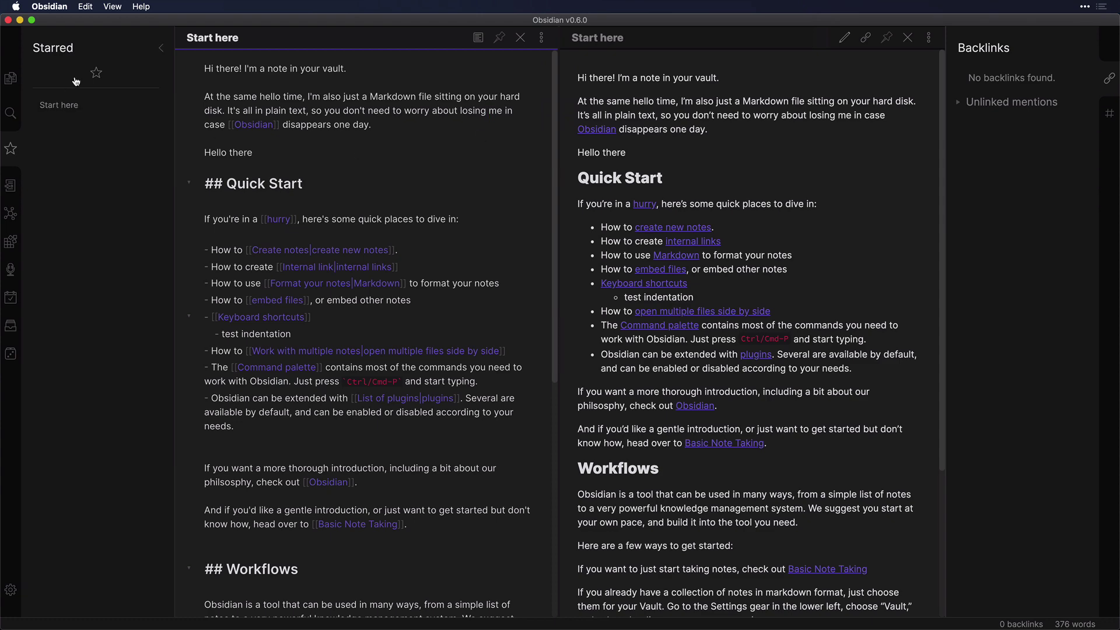
- Switch to the Hello 1 note with the quick switcher
click(12, 186)
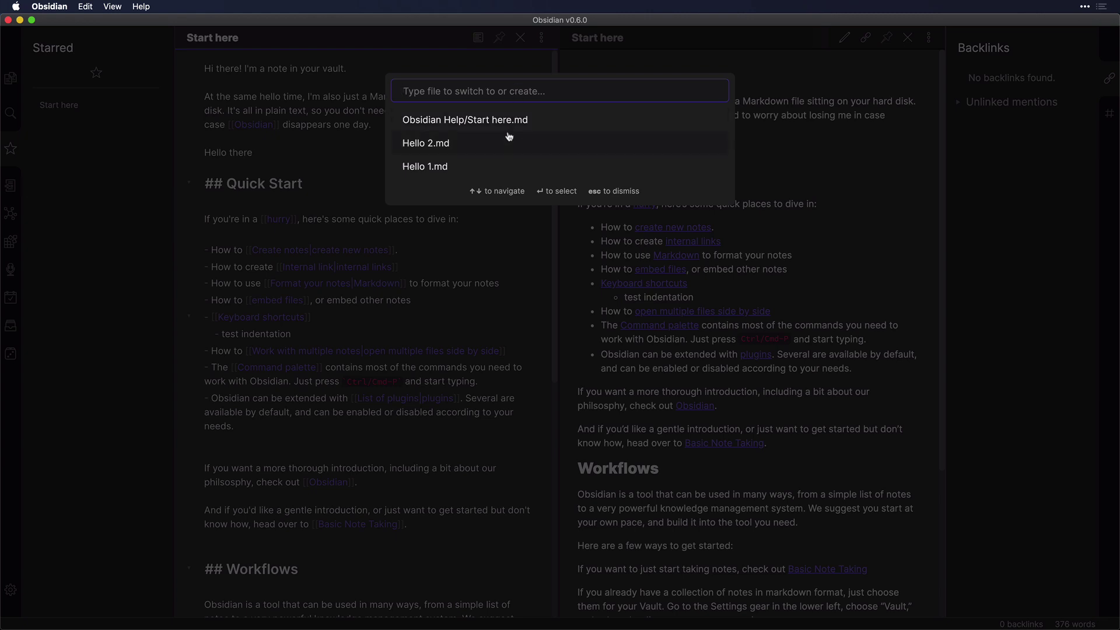
click(478, 170)
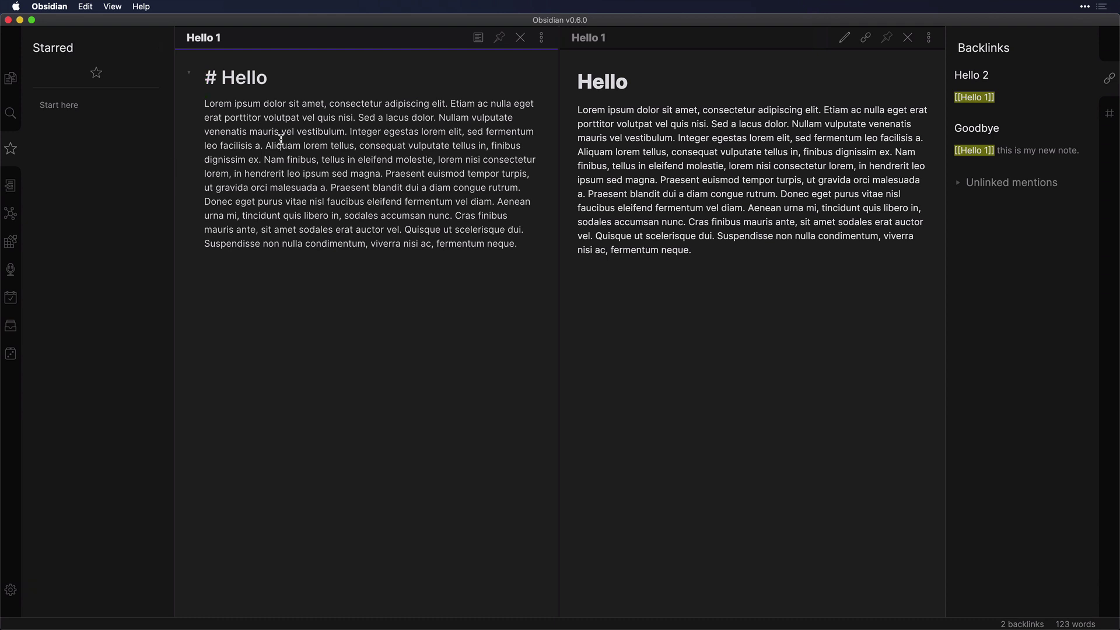
- Search the command palette for "hello" and clear the query
key(super+p)
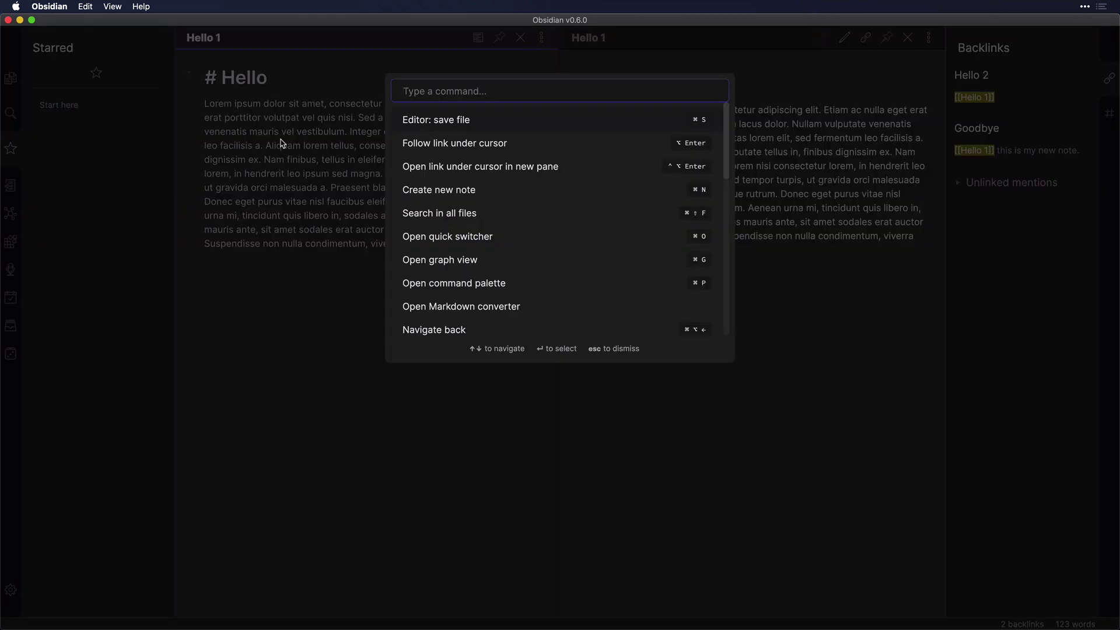
text(hello)
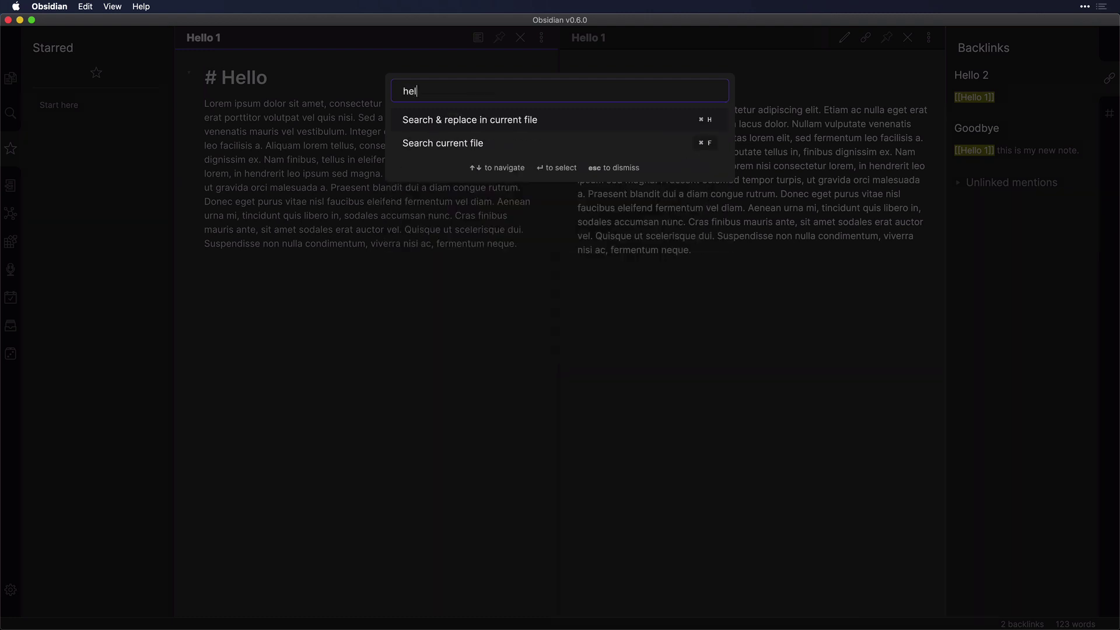
key(BackSpace)
key(BackSpace)
key(BackSpace)
key(BackSpace)
key(BackSpace)
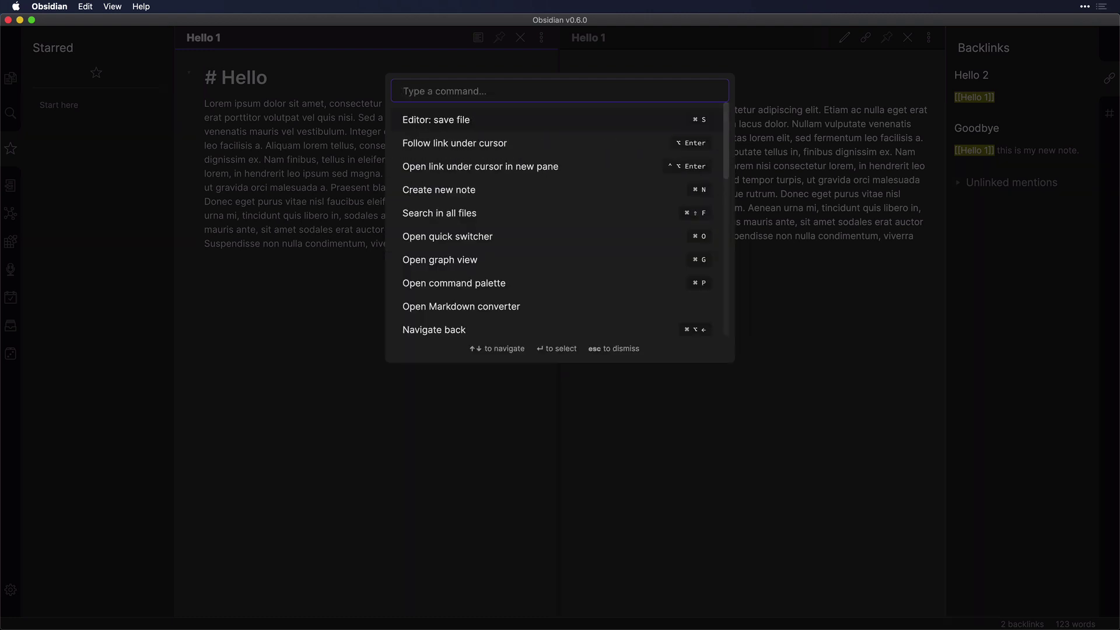
- Dismiss the command palette, and show the quick switcher's file list without switching notes
key(Escape)
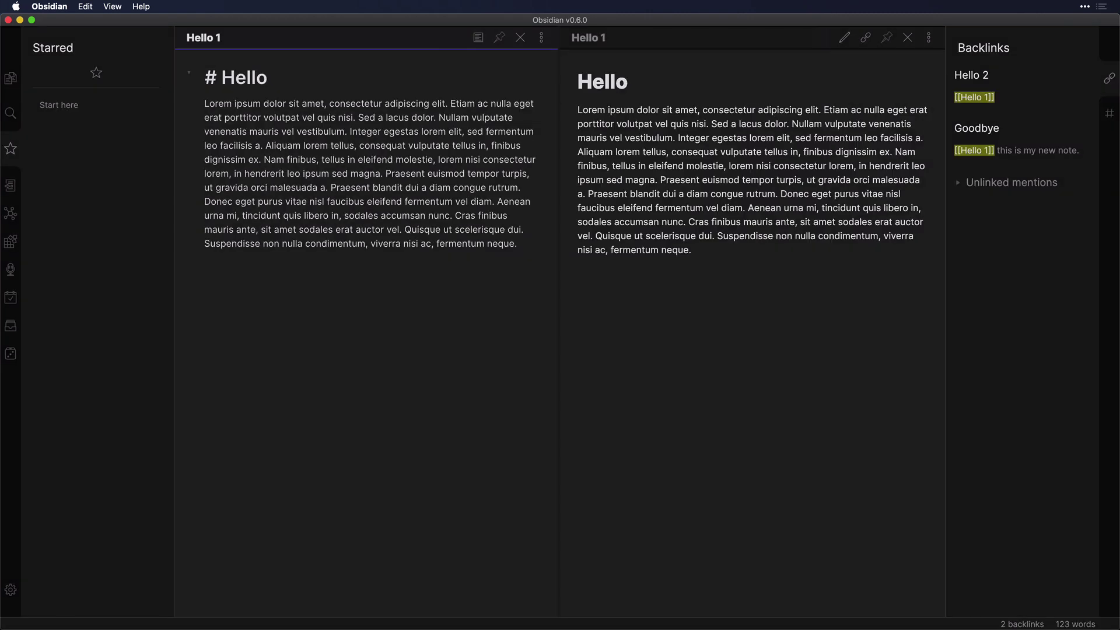
key(super+o)
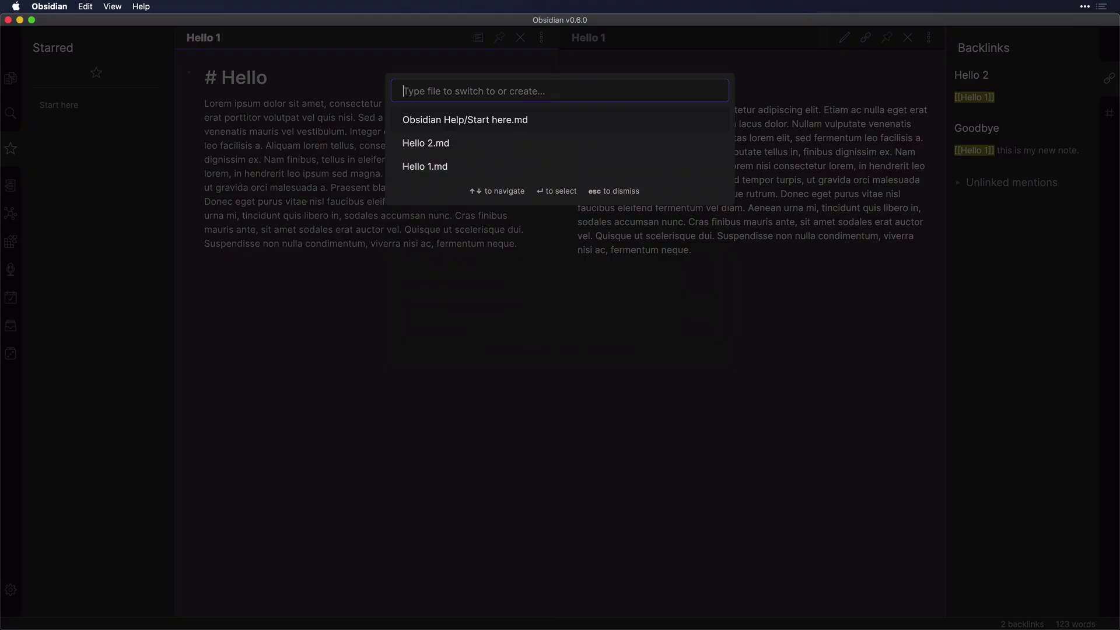
key(Escape)
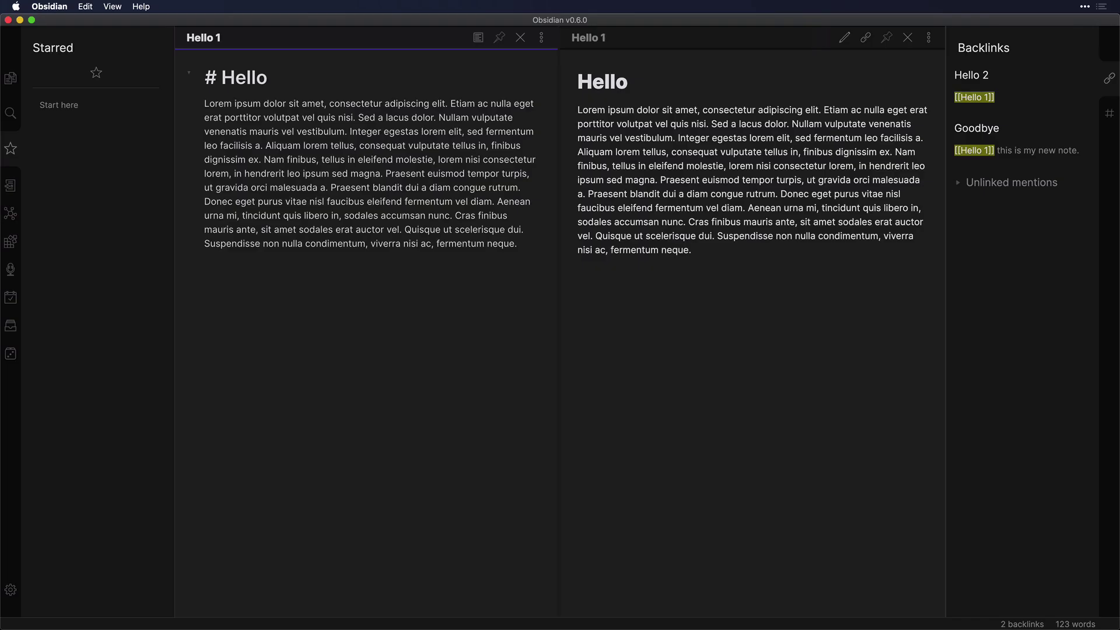
- Open the graph view of the vault, close the Hello 1 preview pane and look over the graph
click(11, 215)
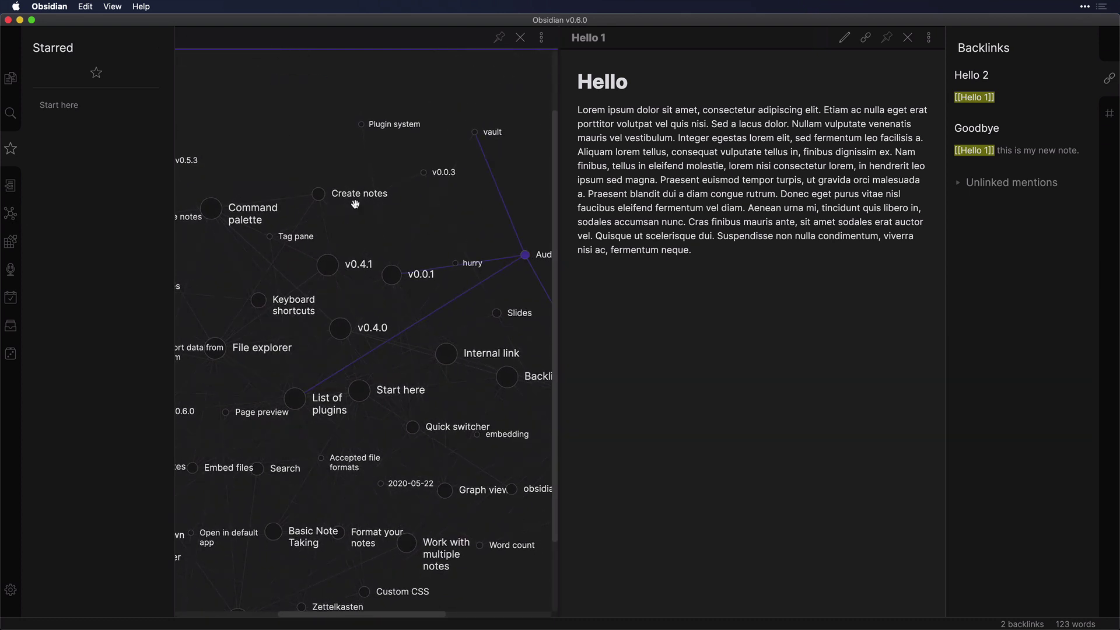
click(908, 38)
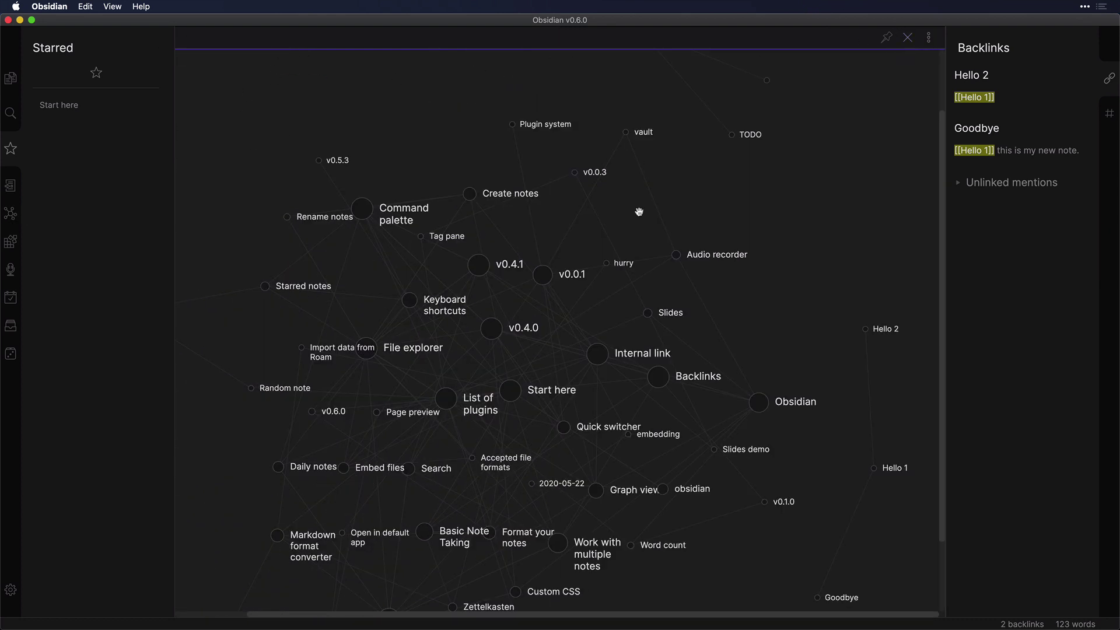
scroll(768, 309, down, 3)
scroll(770, 309, up, 6)
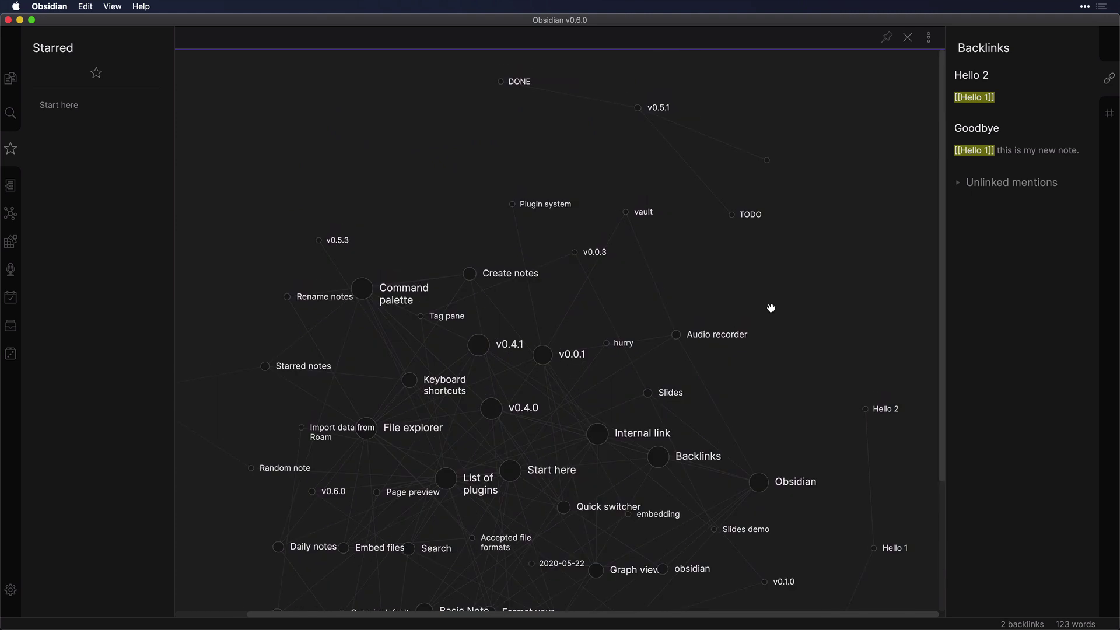
scroll(770, 310, down, 6)
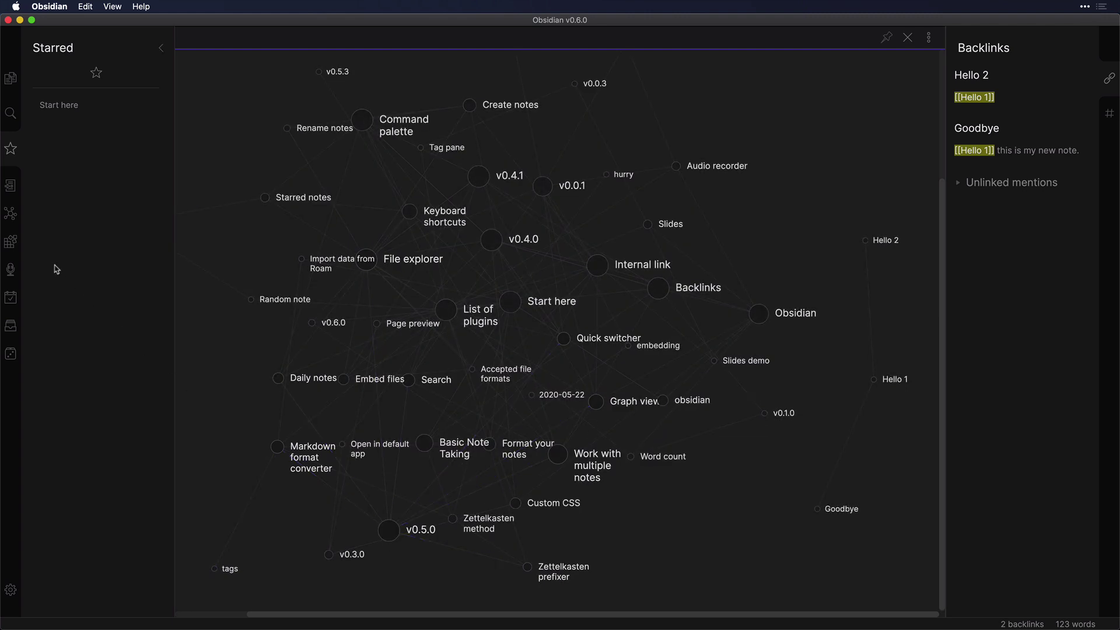
- Show the Markdown format converter's options and close them without converting anything
click(12, 244)
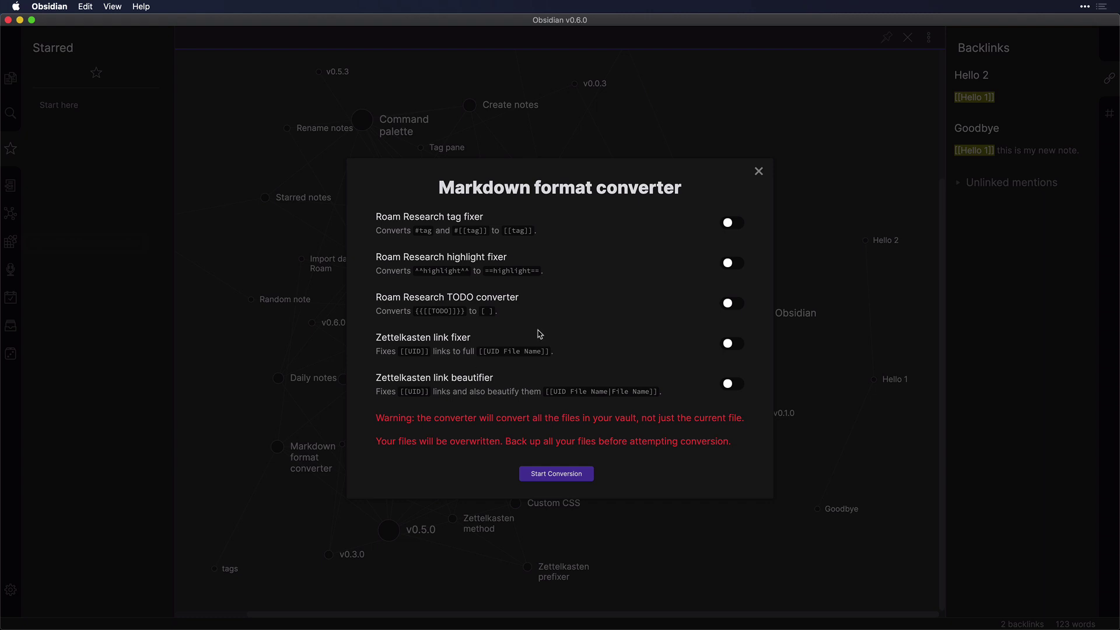
click(757, 170)
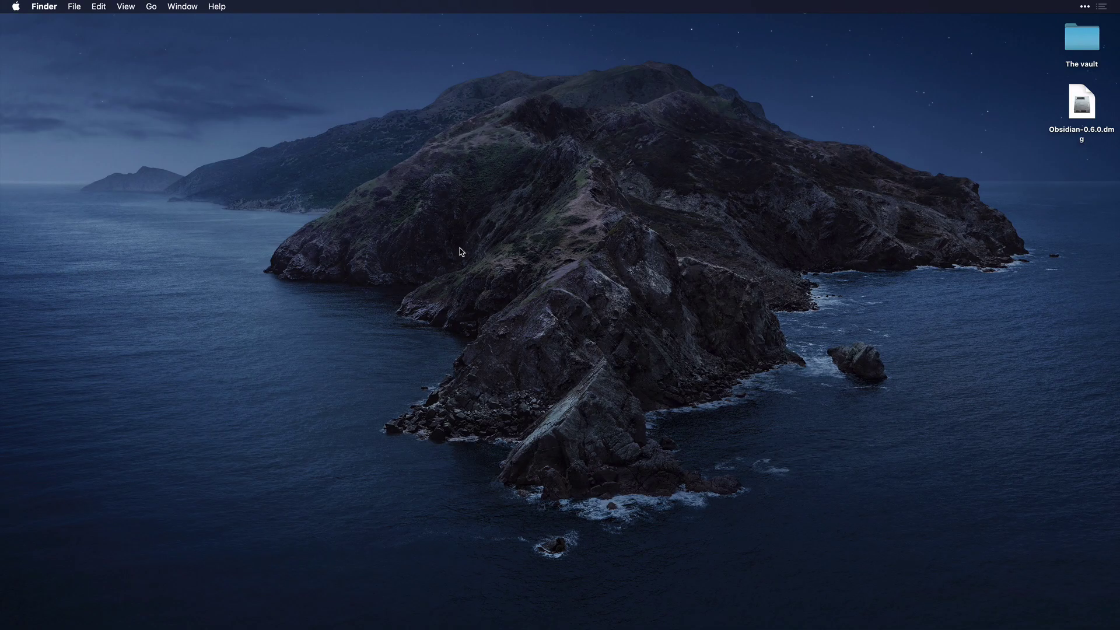
- Ignore the crash report and relaunch Obsidian through the Alfred launcher
mouse_move(2, 366)
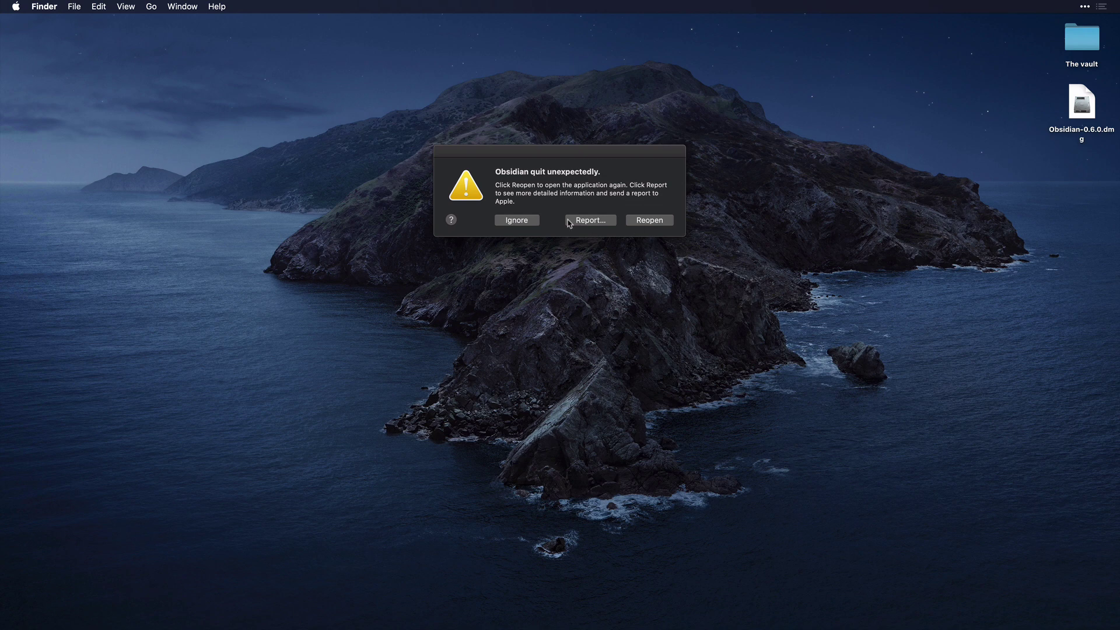
click(520, 221)
key(alt+space)
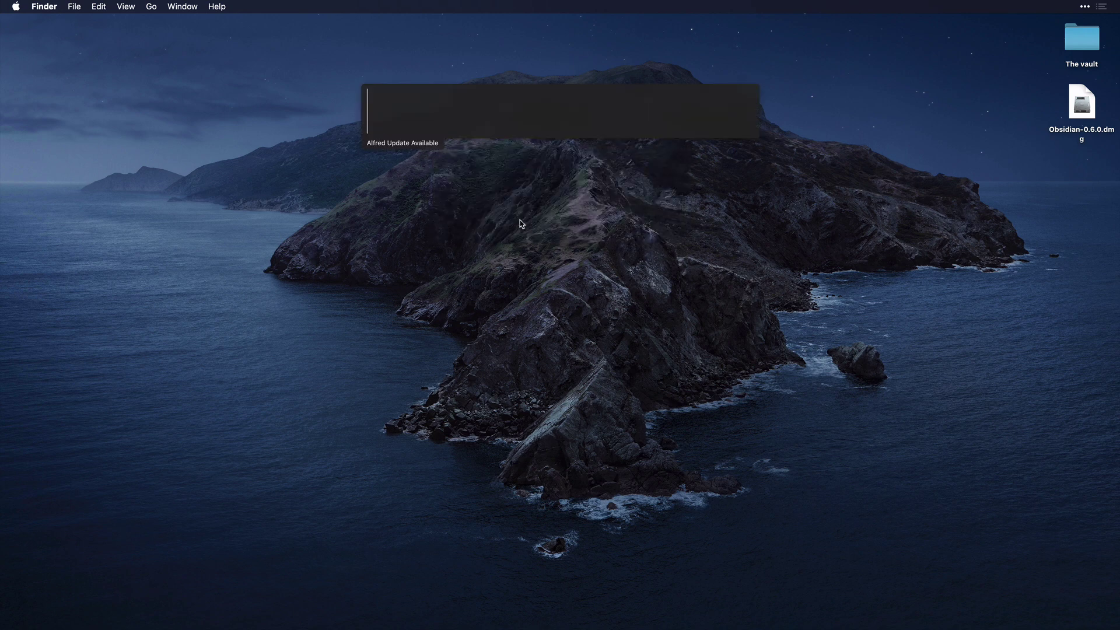
text(Ob)
key(Return)
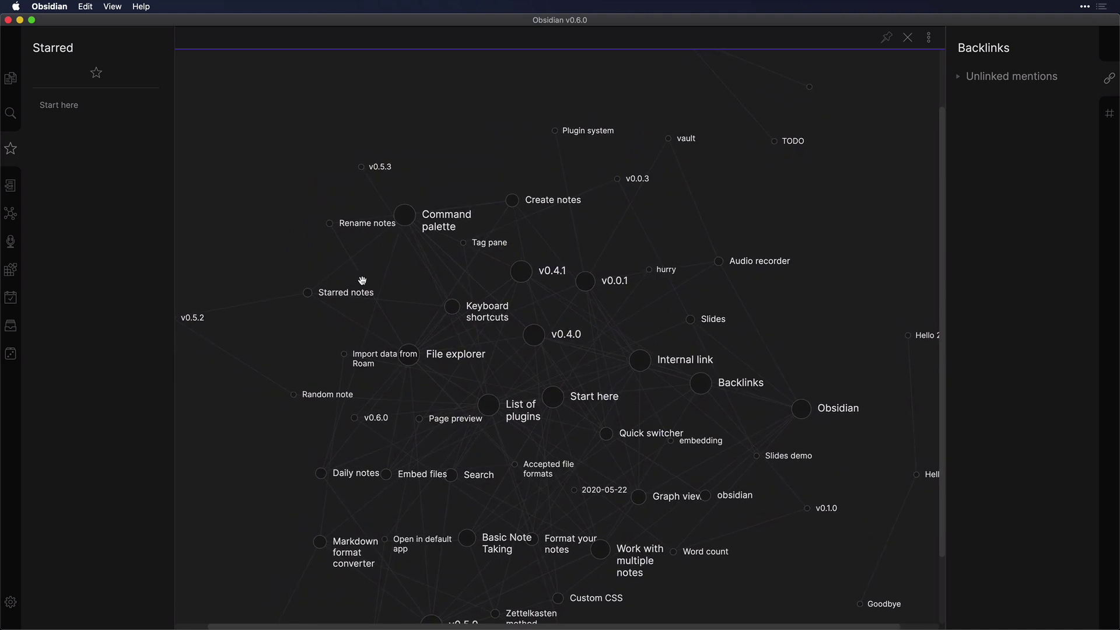
- Open today's daily note and add the paragraph "Type out some text for fun." below the bullet list
click(10, 299)
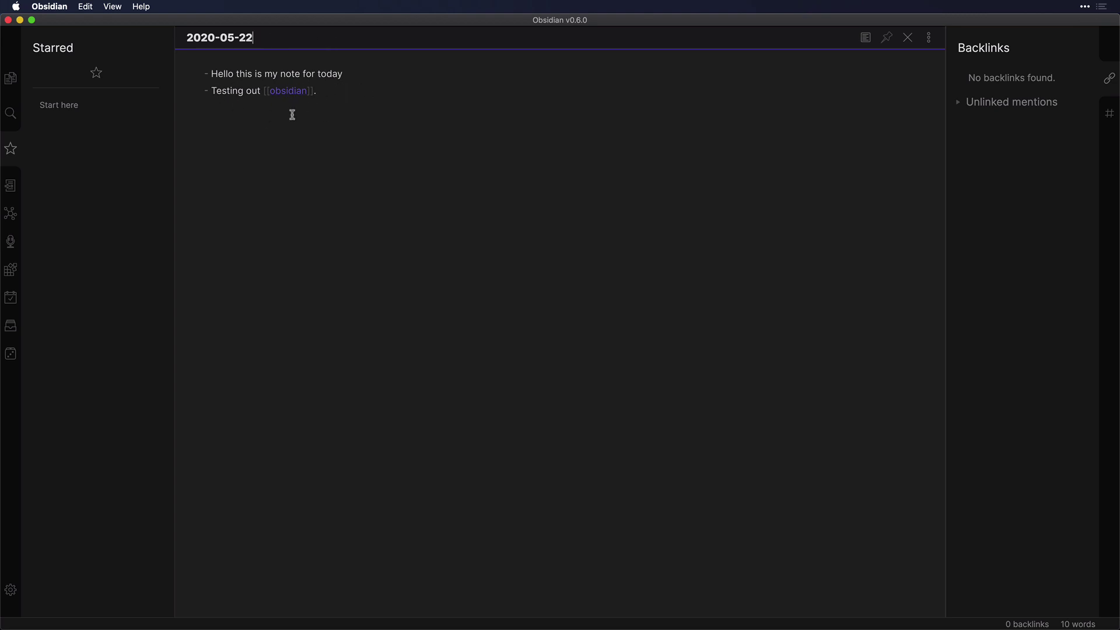
click(378, 97)
key(Return)
key(Return)
text(Type out some text for fun.)
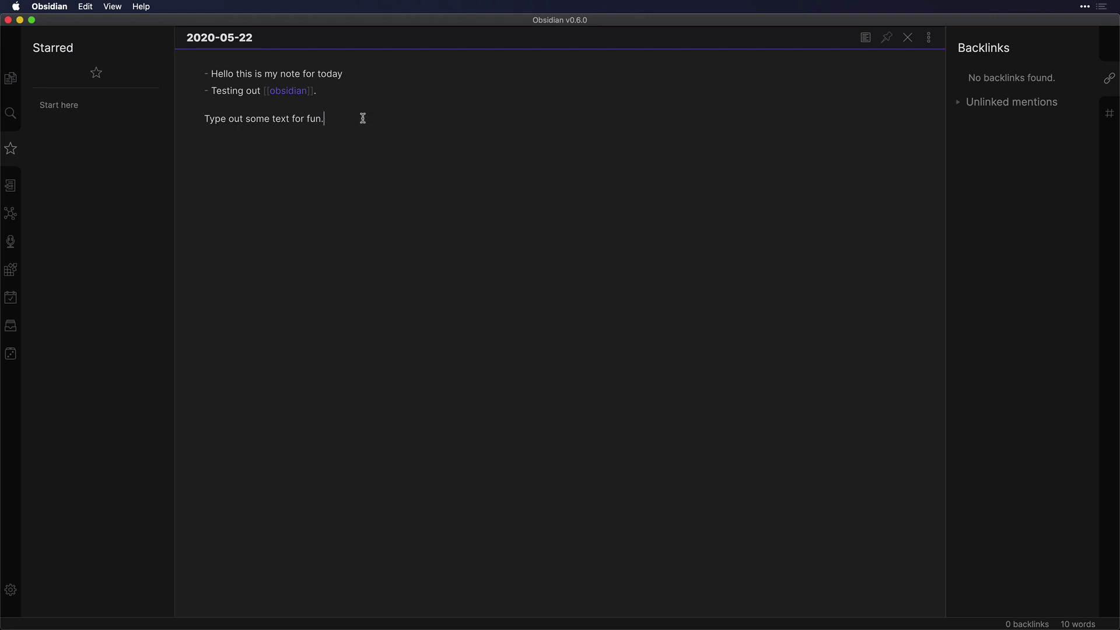
- Create a new Zettelkasten note with a timestamp title, and open a random note
click(10, 327)
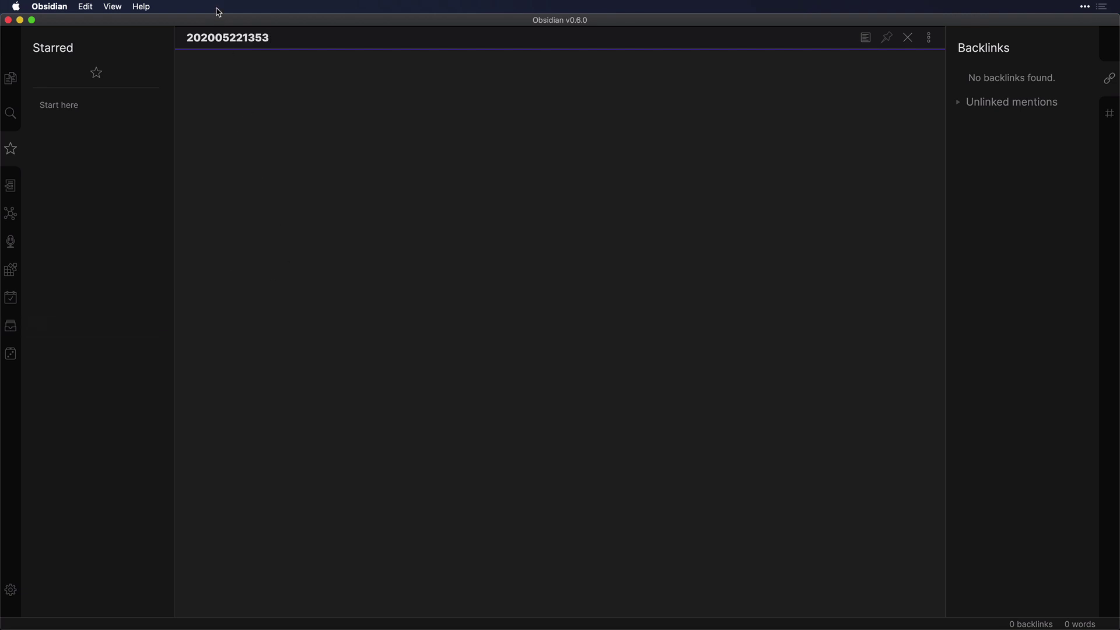
double_click(208, 39)
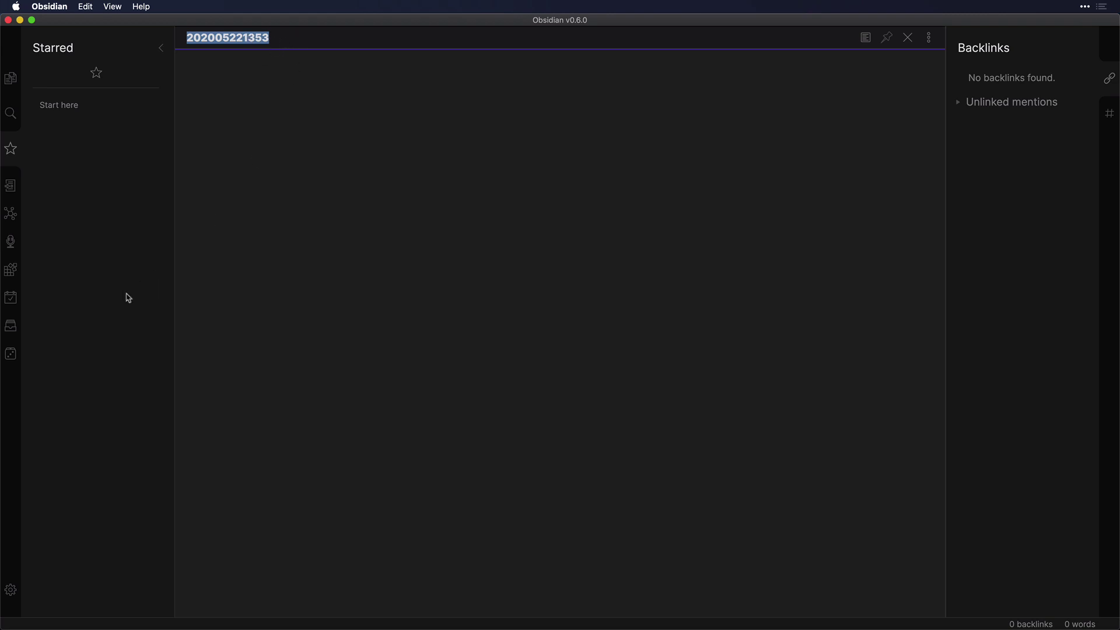
click(11, 355)
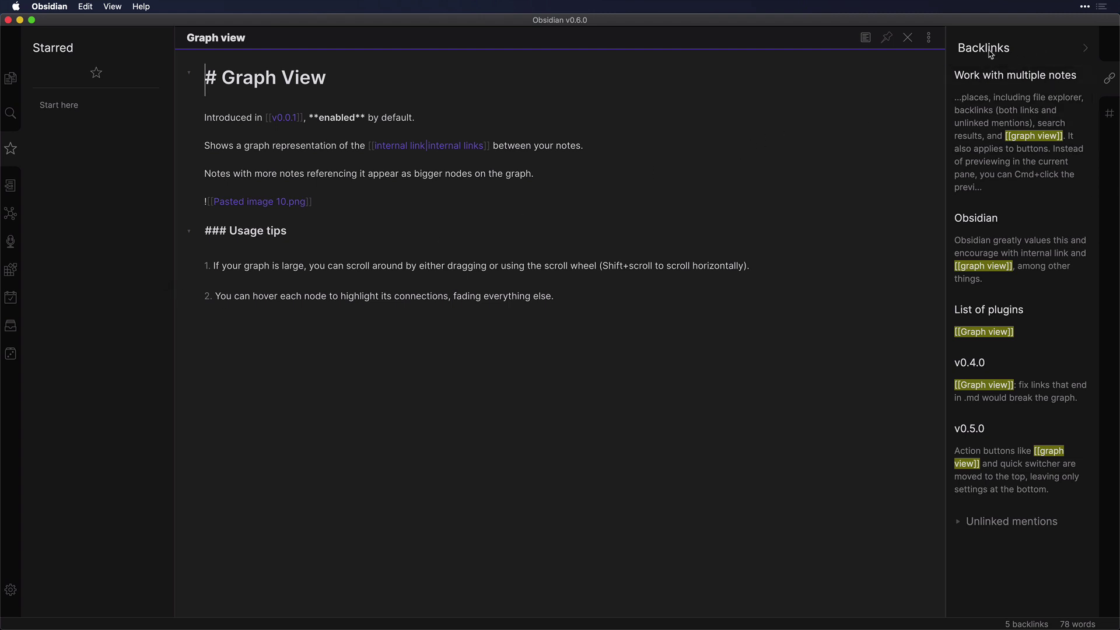
- Expand the Graph view note's unlinked mentions and turn the mention in Slides demo into a link
click(1101, 114)
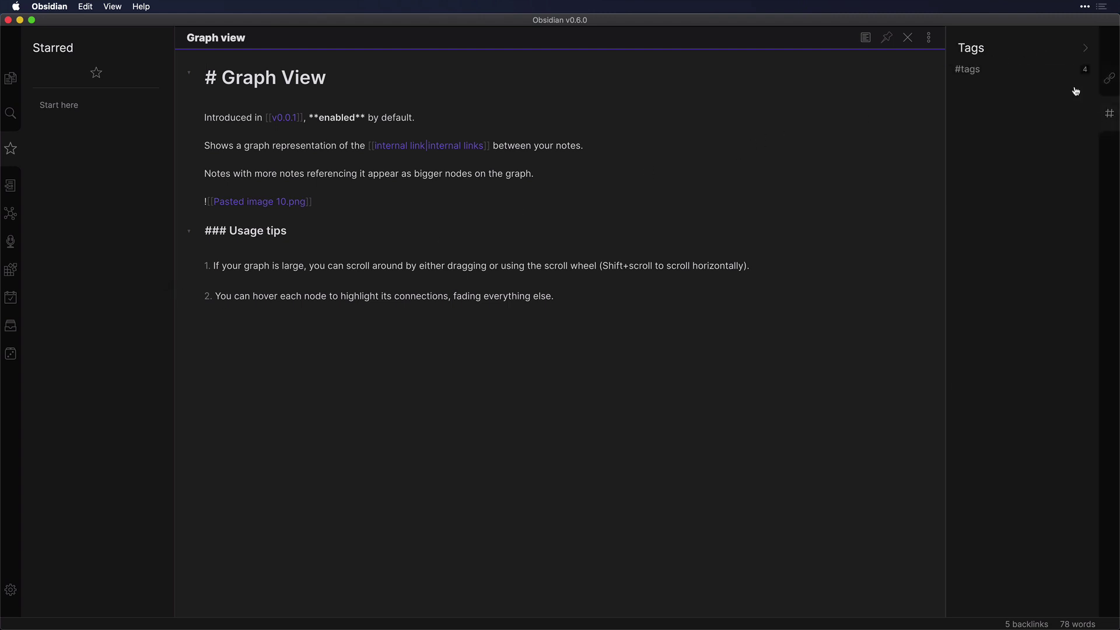
click(1103, 77)
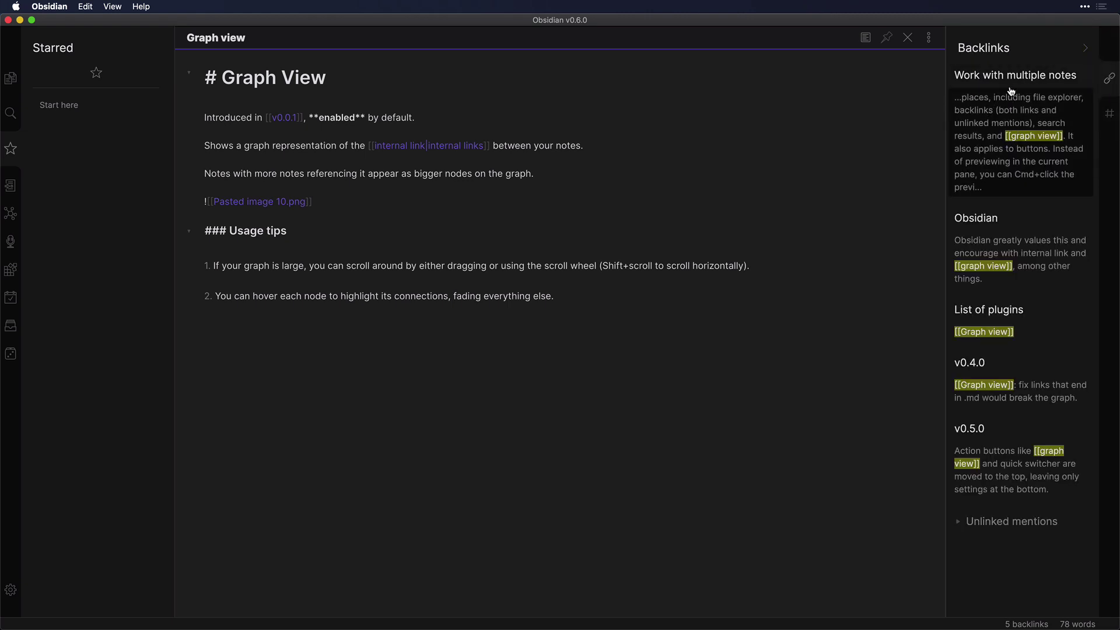
click(956, 520)
scroll(992, 408, down, 5)
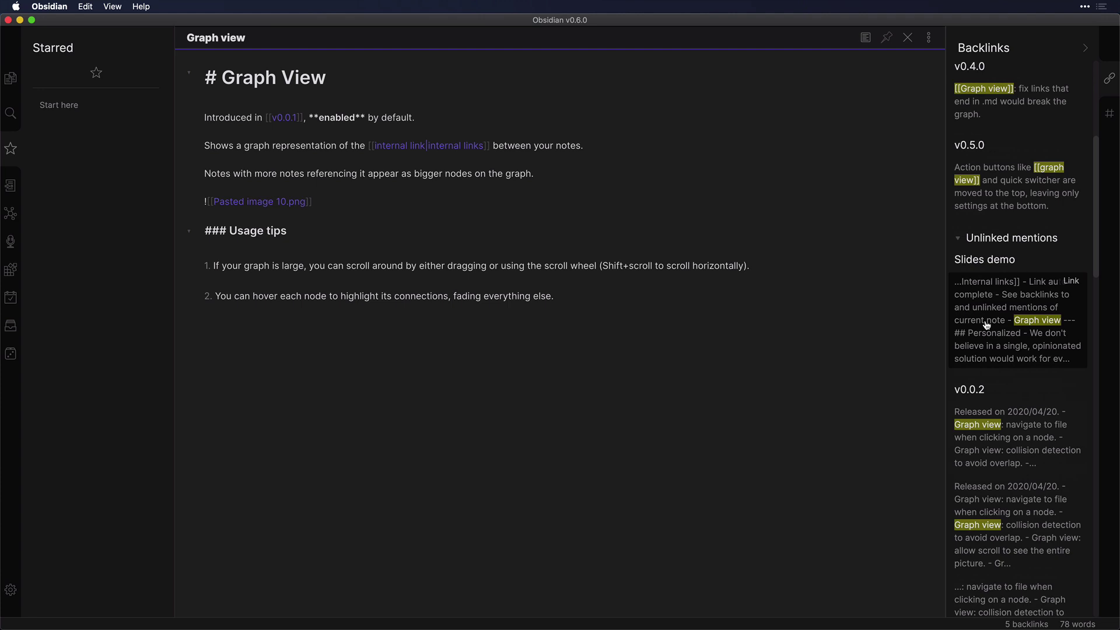
click(1072, 282)
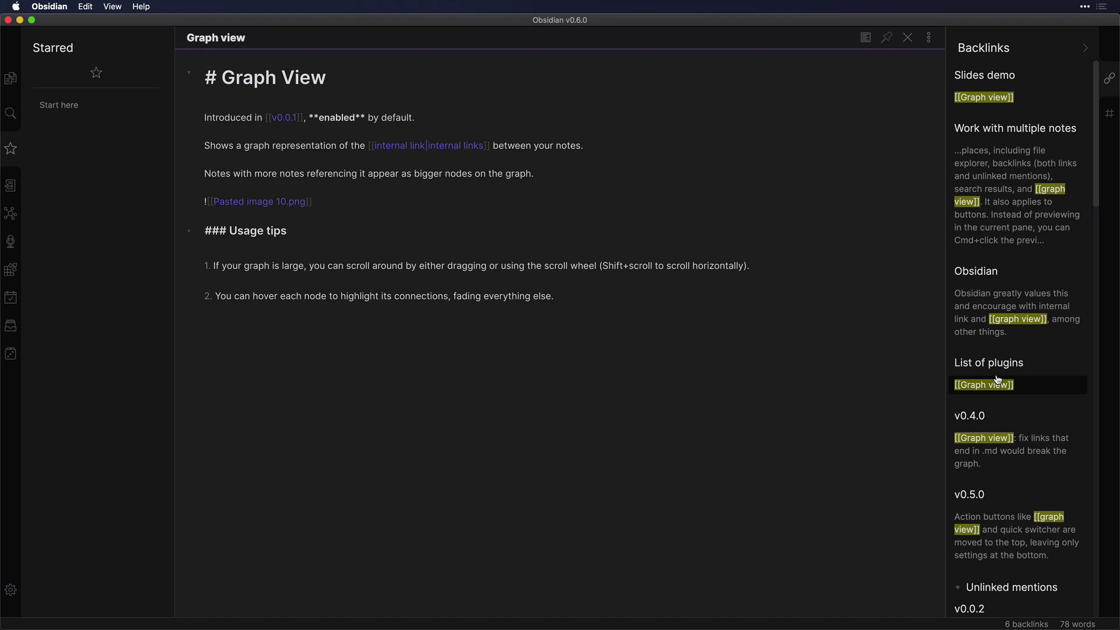
- Show the vault's tags and search the files for the #tags tag
click(1107, 121)
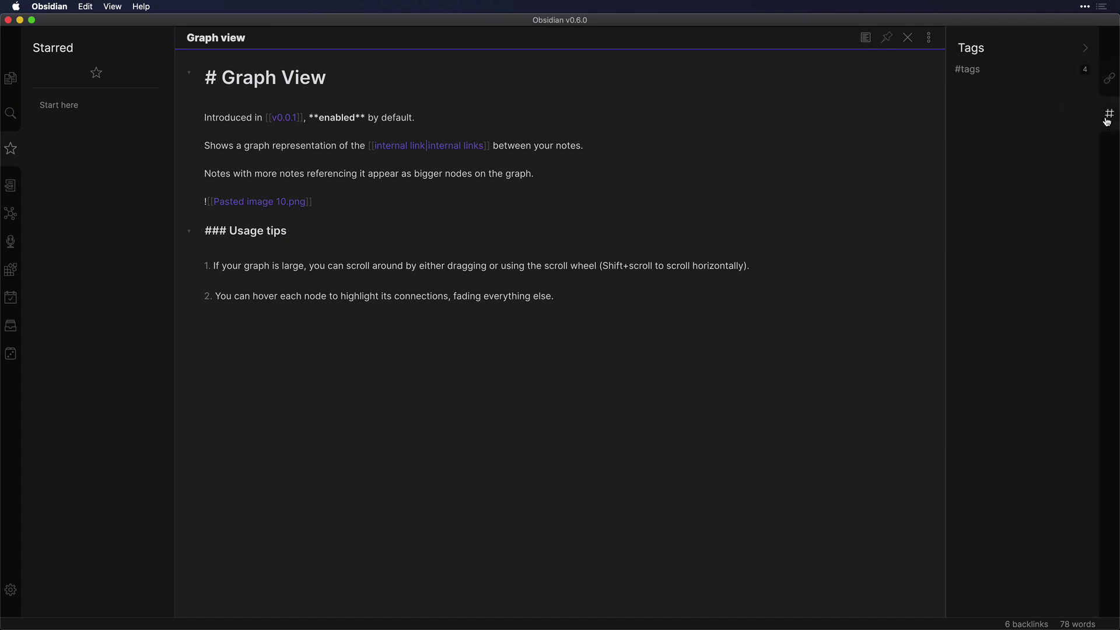
click(990, 71)
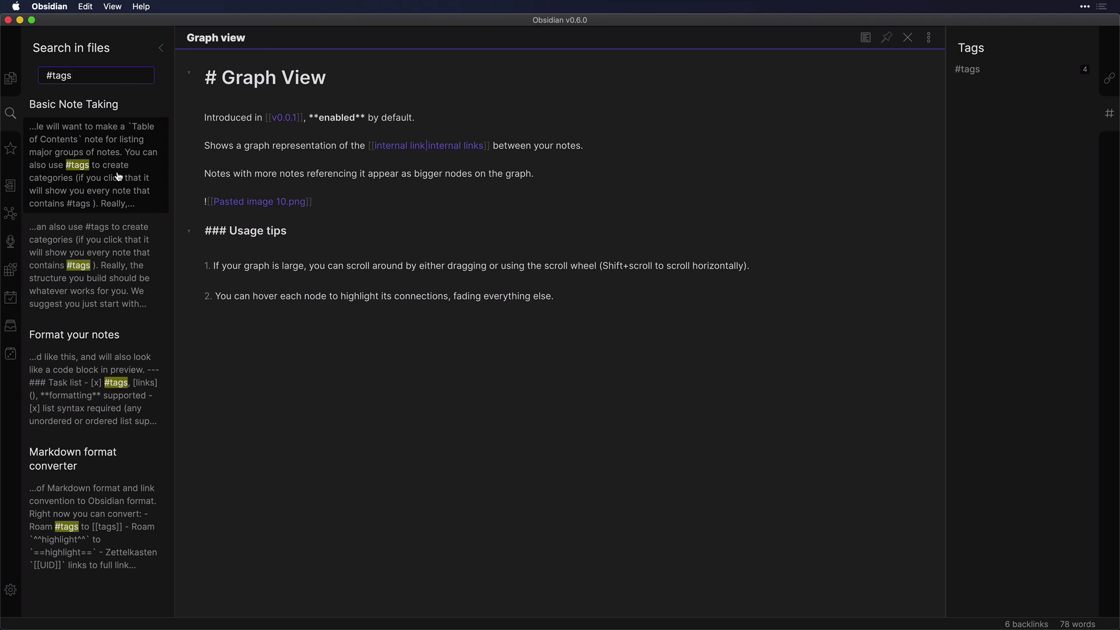
- Browse the Attachments folder inside Obsidian Help, opening Pasted image 1, the Mother of All Demos audio excerpt and Pasted image
click(12, 81)
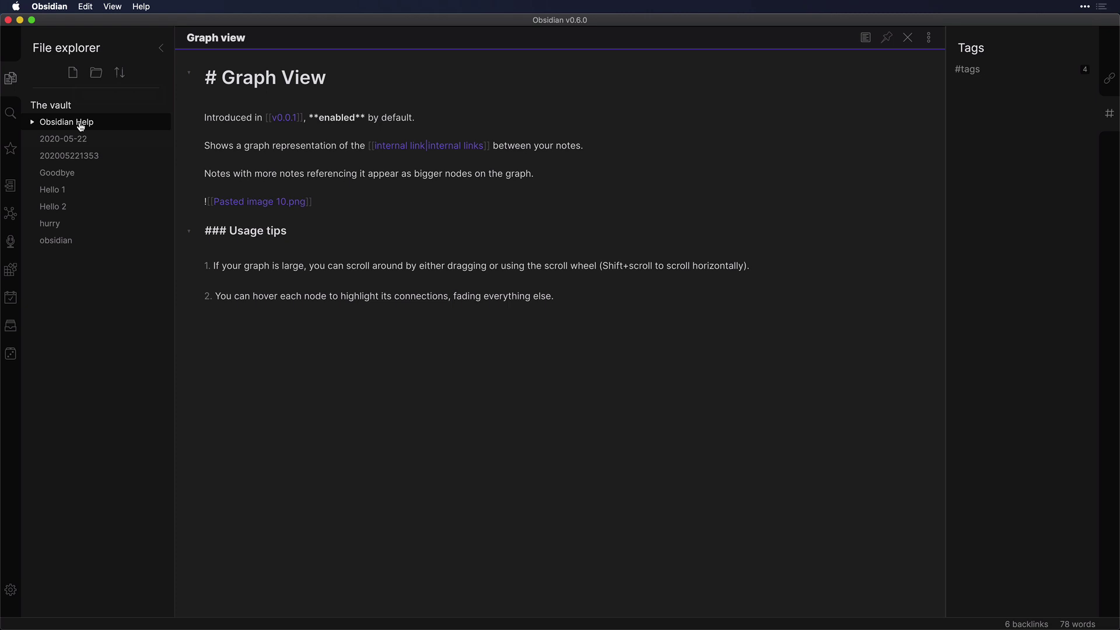
click(33, 122)
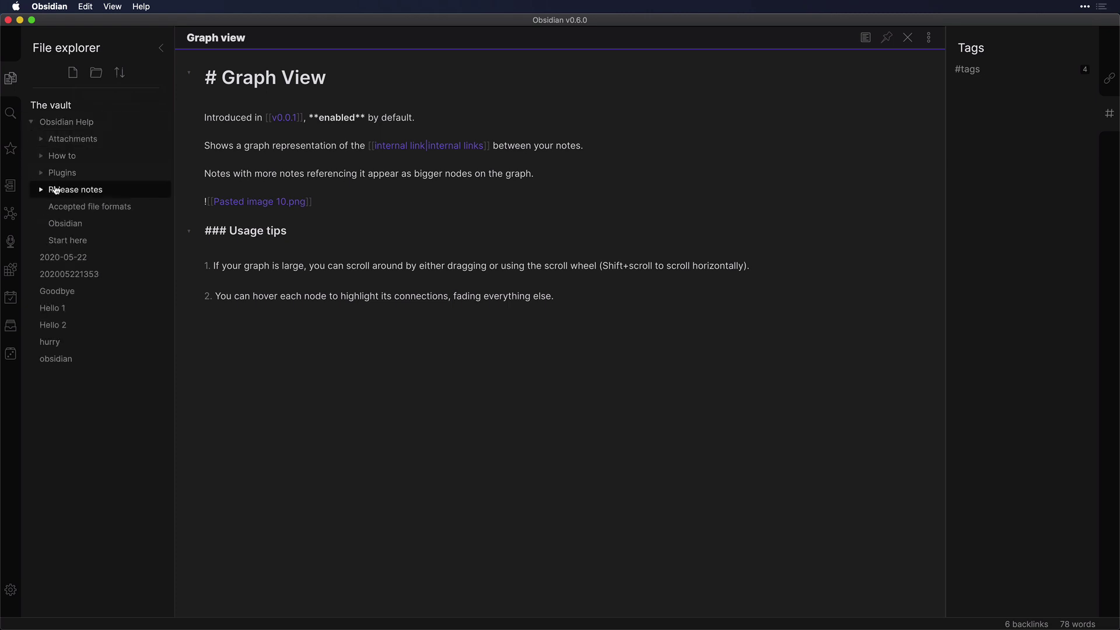
click(75, 140)
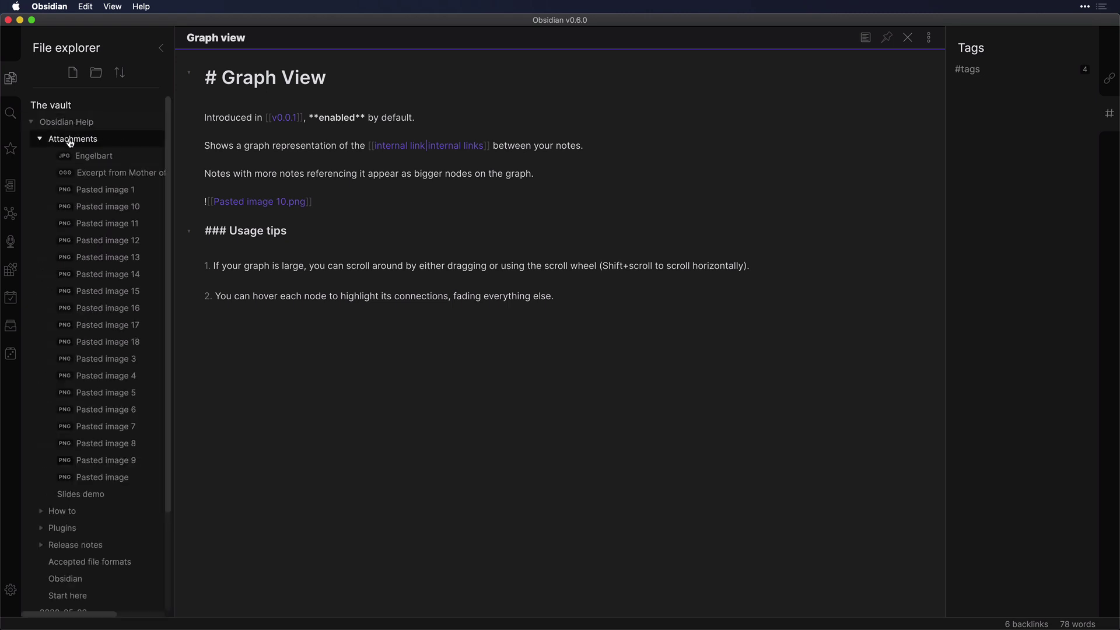
click(112, 191)
click(143, 175)
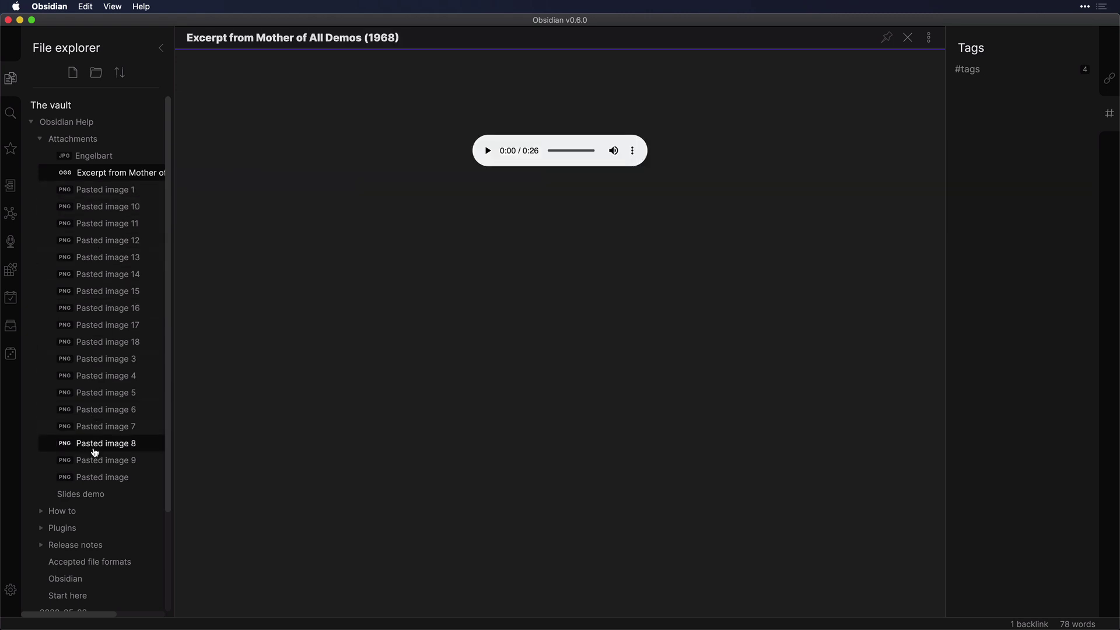
click(113, 477)
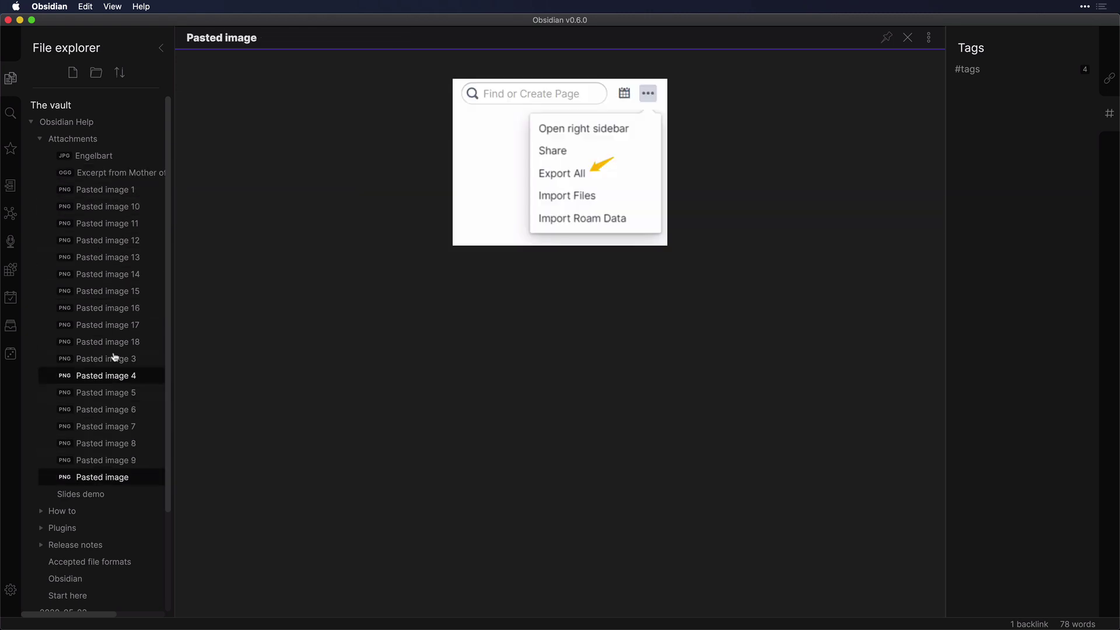
- Open the Slides demo note in preview mode and start it as a presentation
click(107, 494)
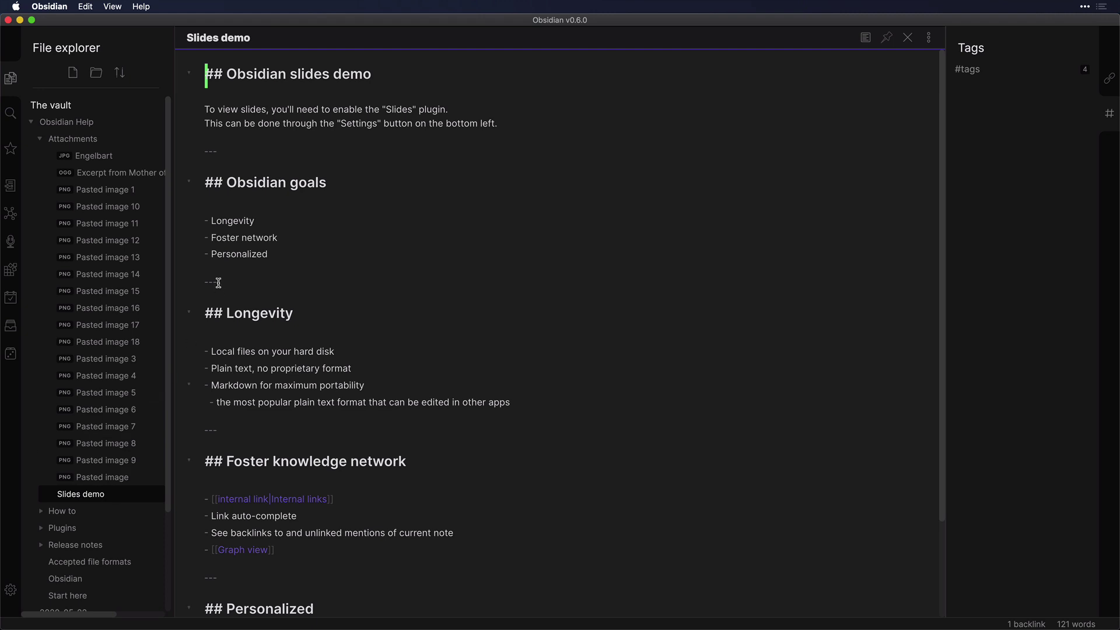
click(868, 39)
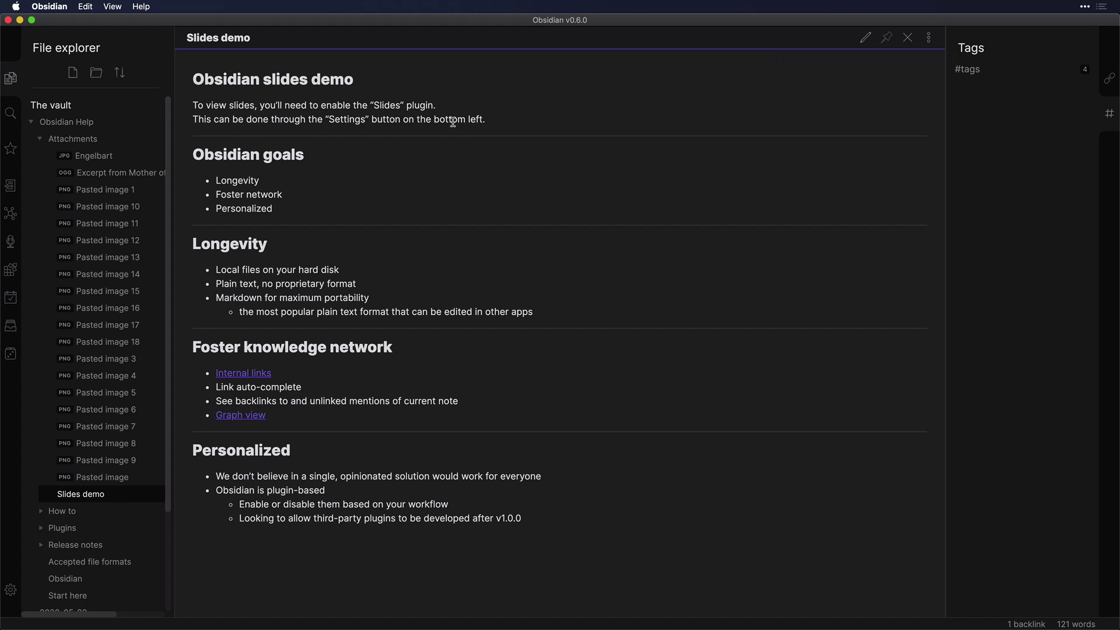
click(929, 38)
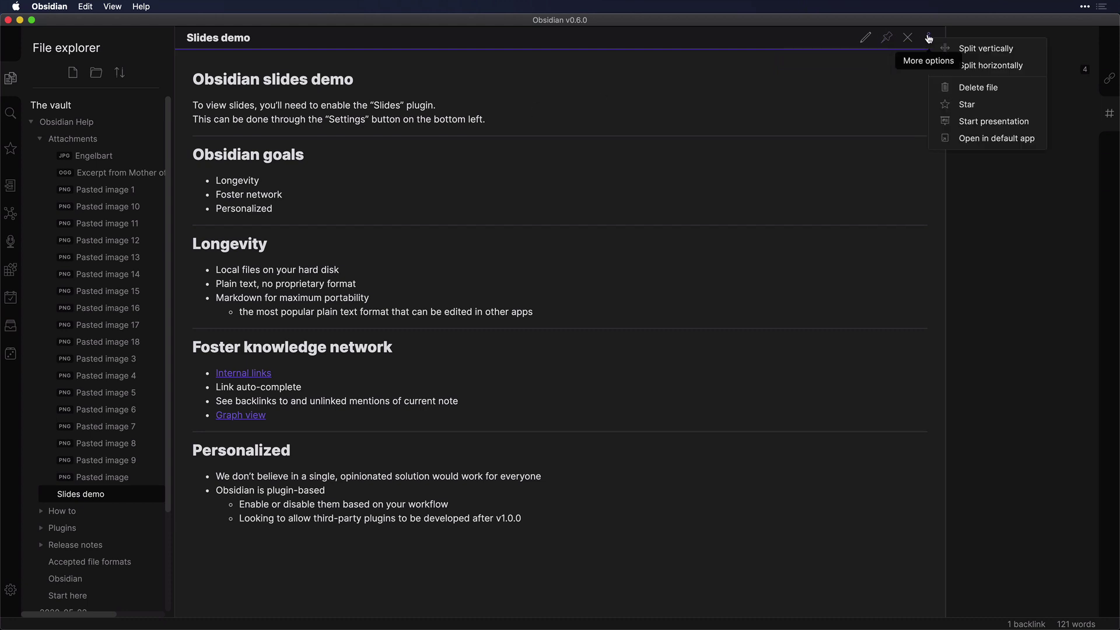
click(965, 123)
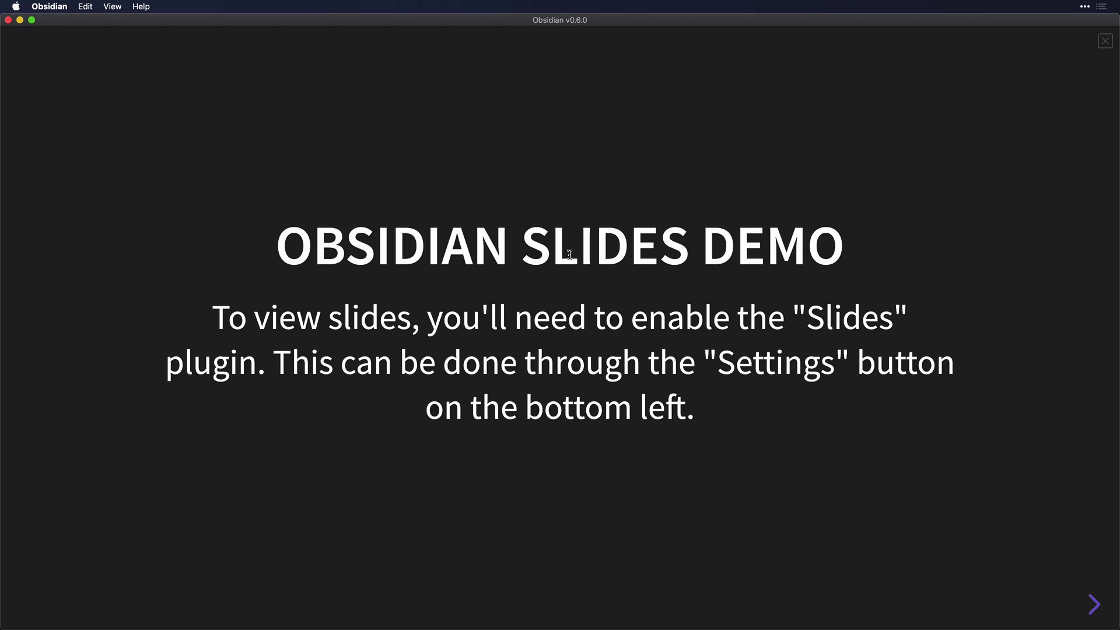
- Go through the presentation up to the Personalized slide, exit it and collapse the Attachments folder
key(Right)
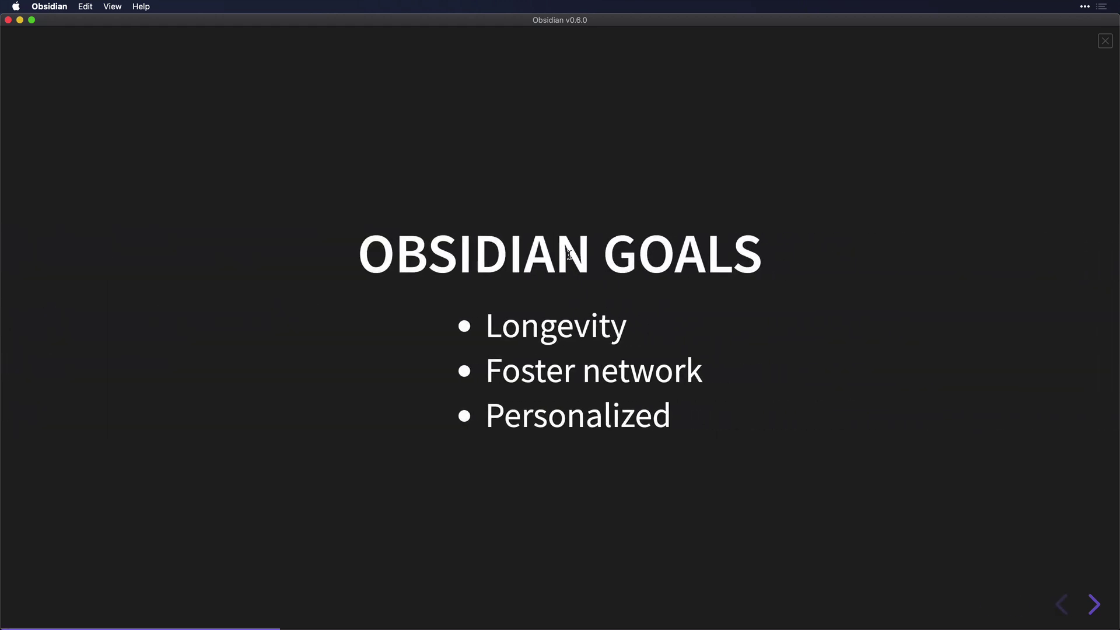
key(Right)
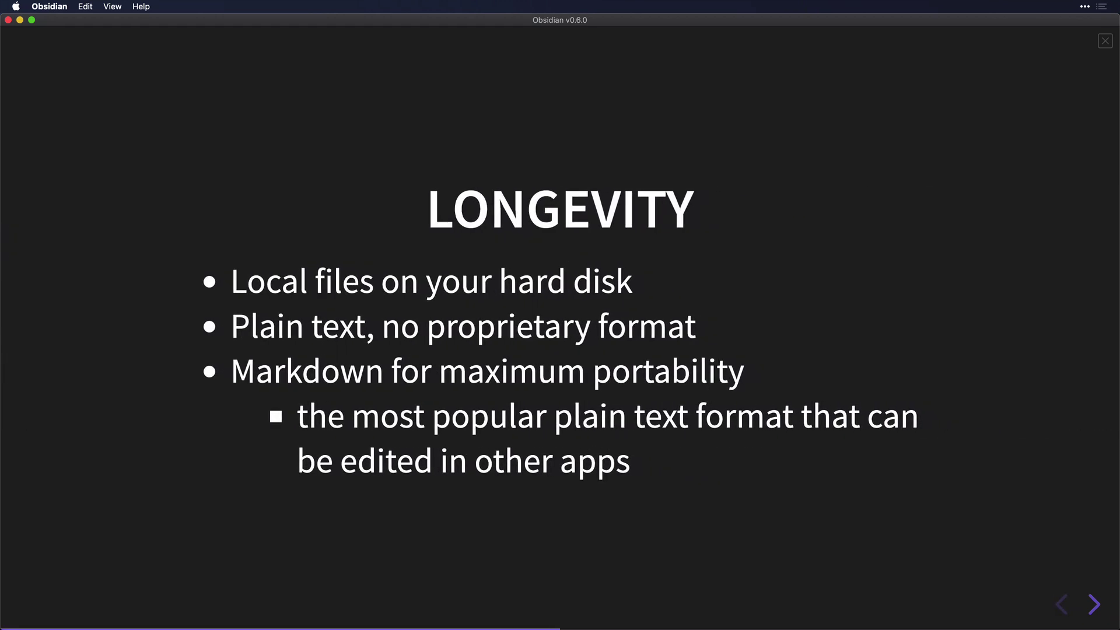
key(Right)
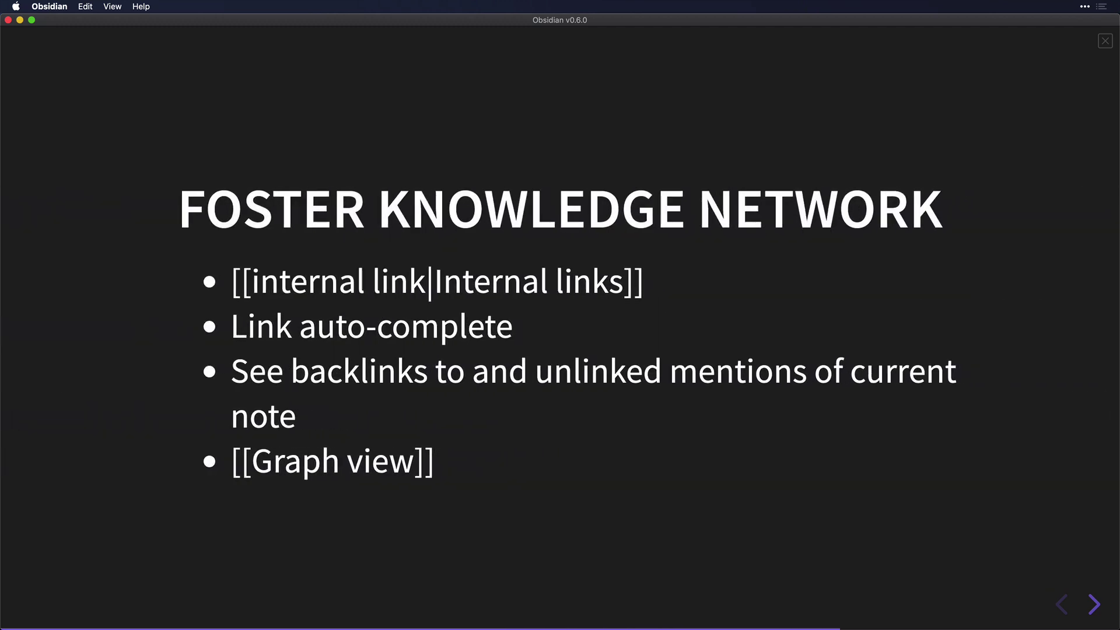
key(Right)
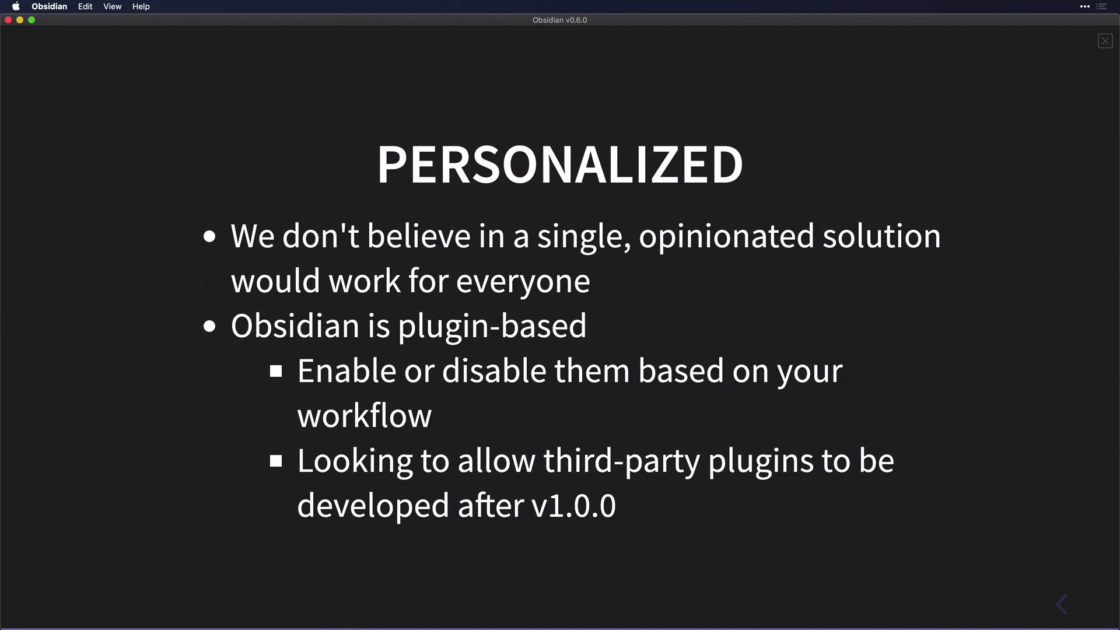
key(Escape)
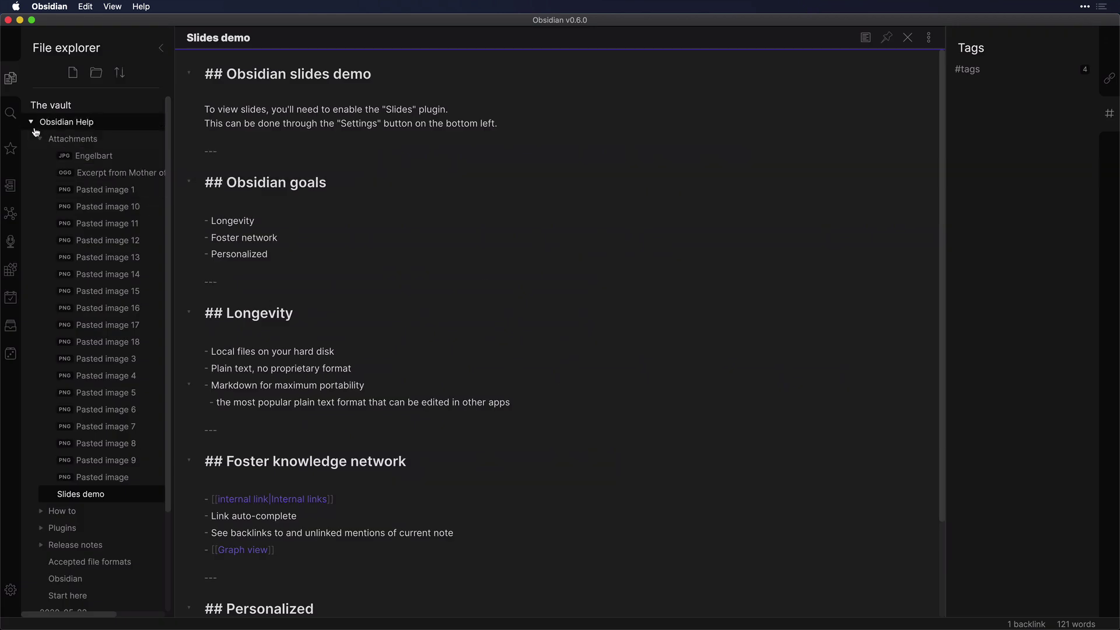
click(69, 139)
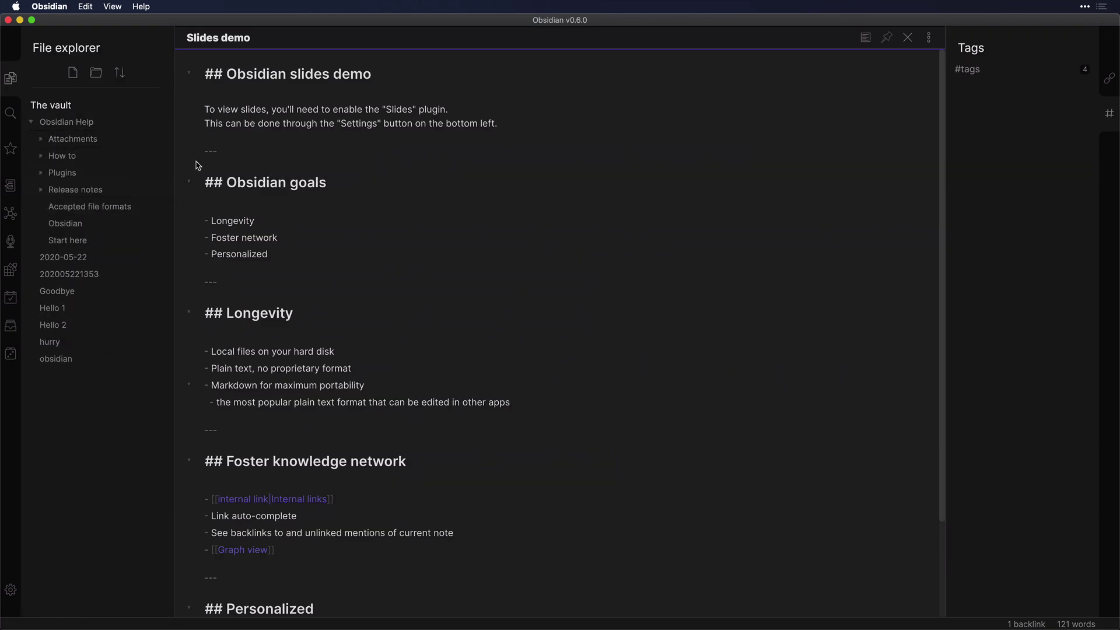